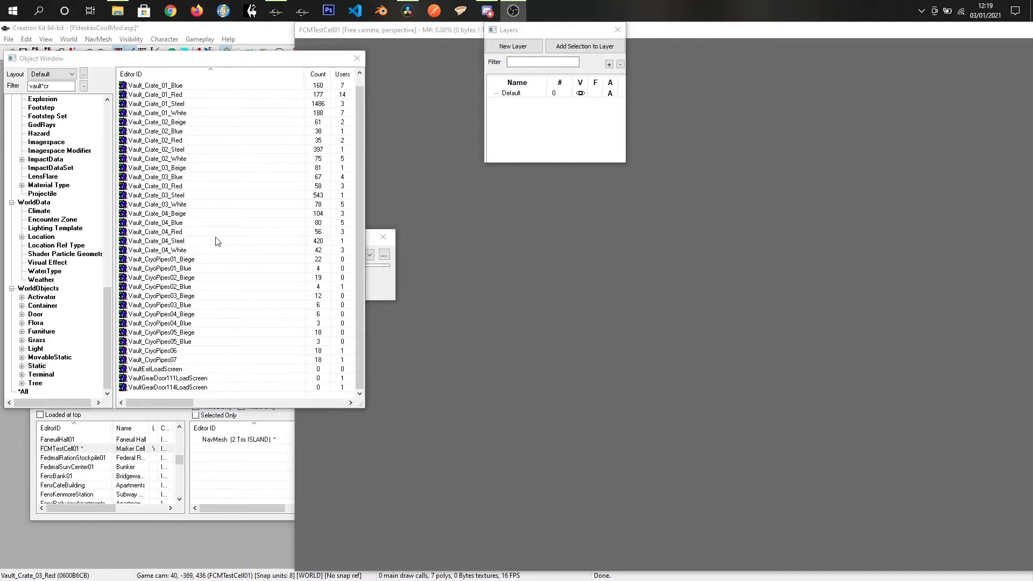
Preview the Vault_Crate_03_Red object and inspect its model from another angle
click(166, 187)
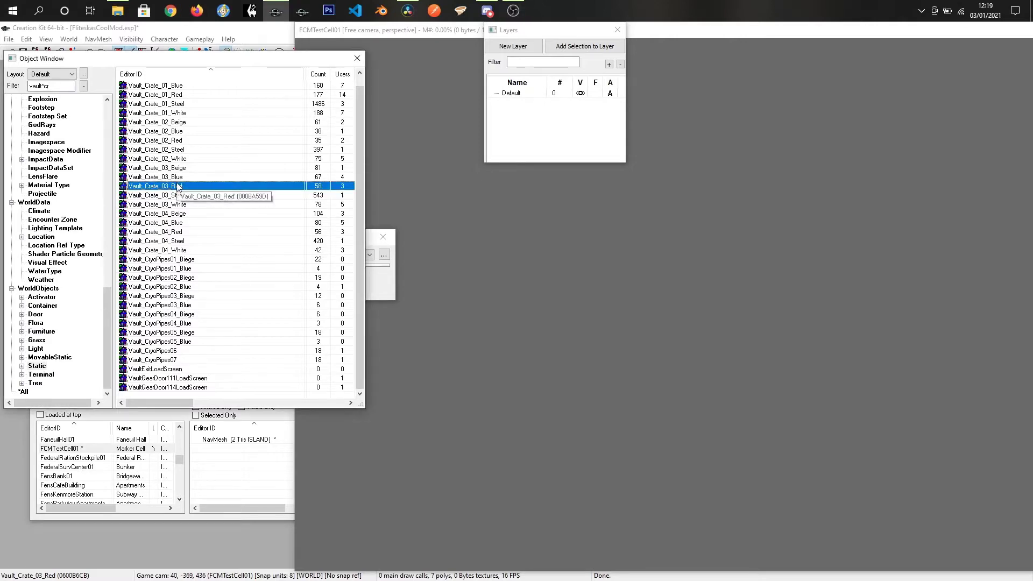
right_click(178, 185)
click(205, 268)
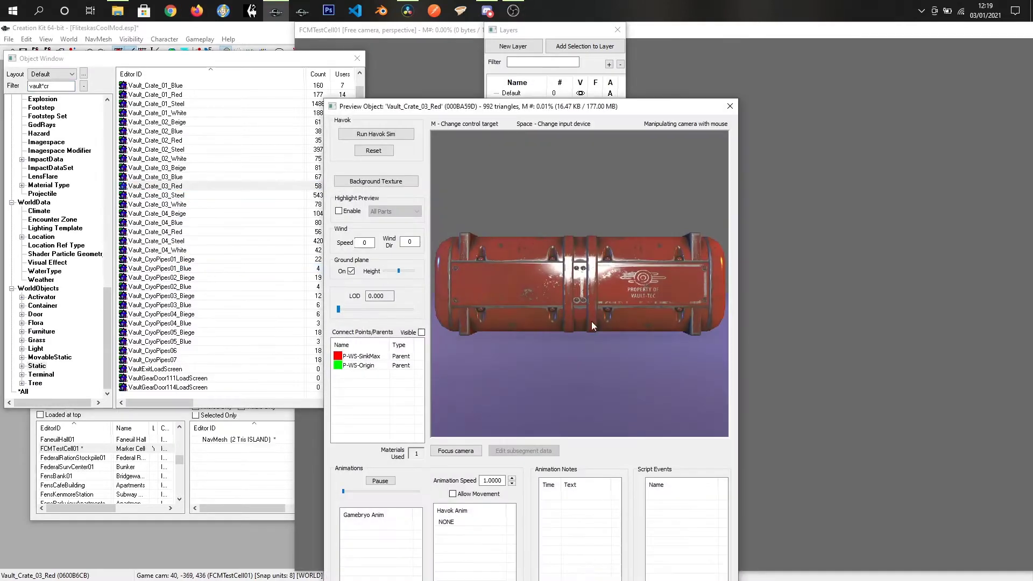
drag(559, 362, 501, 344)
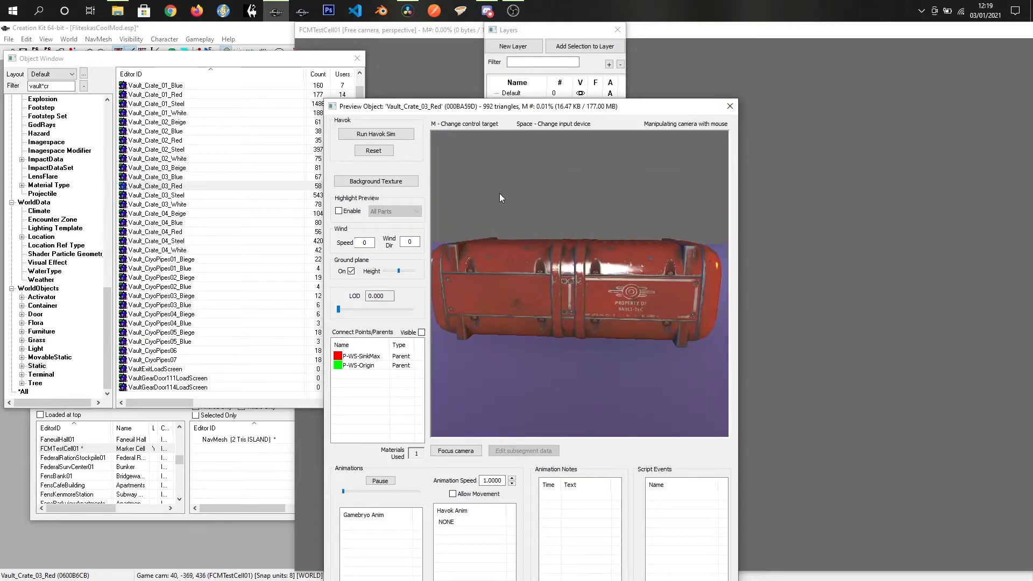
click(730, 108)
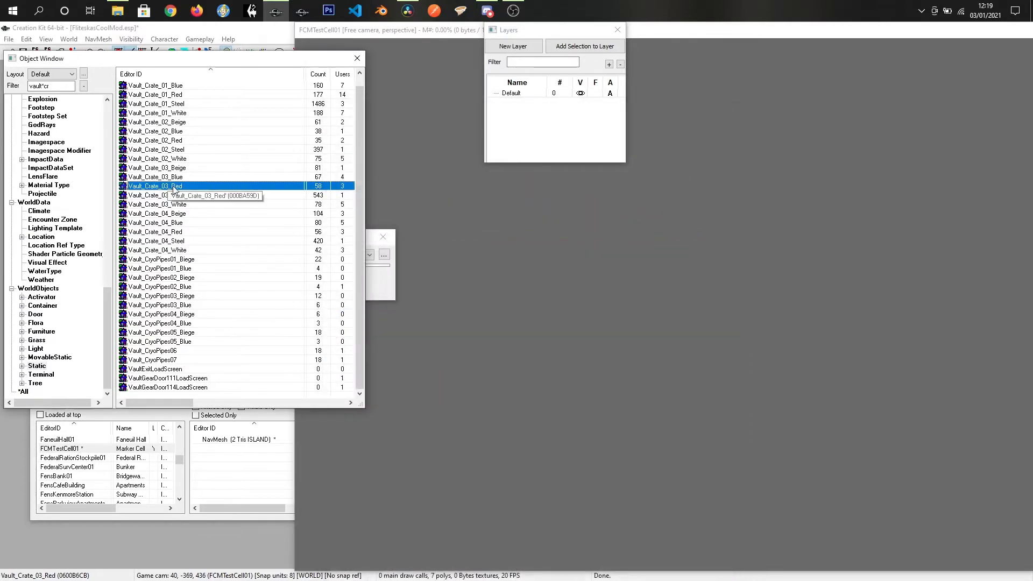
Copy the model file path from the Vault_Crate_03_Red static's properties
right_click(173, 187)
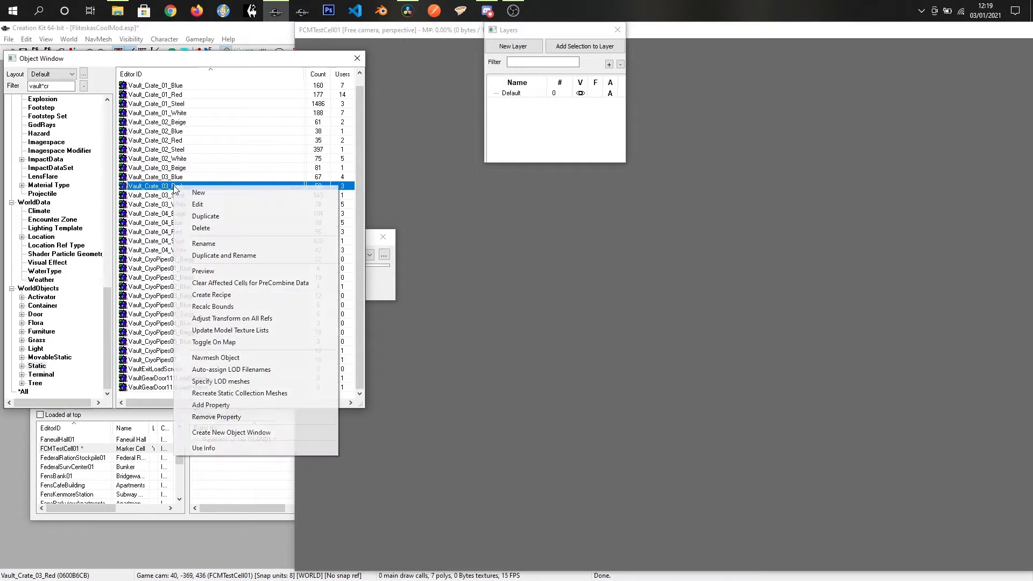
click(208, 206)
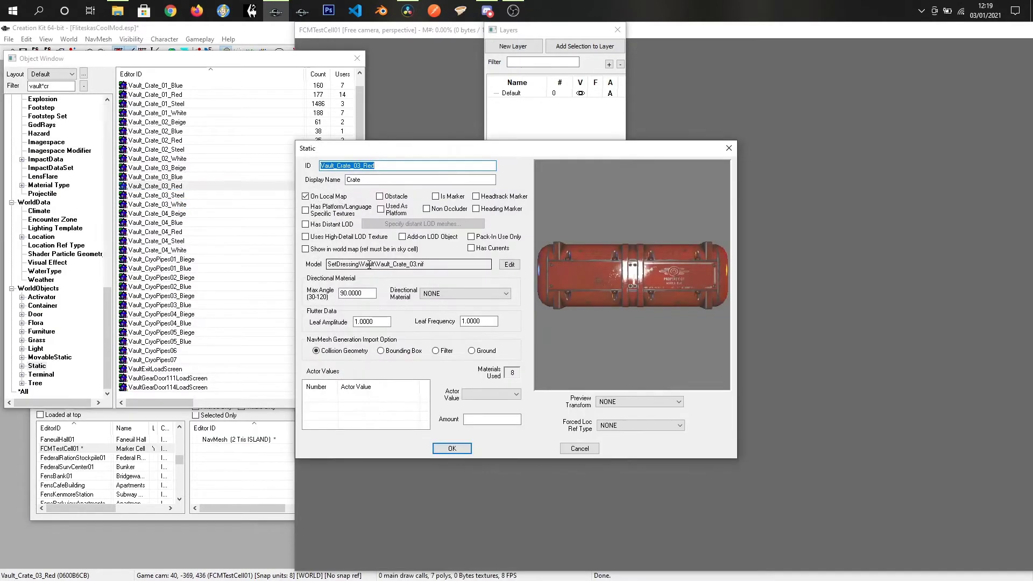
double_click(471, 263)
key(ctrl+c)
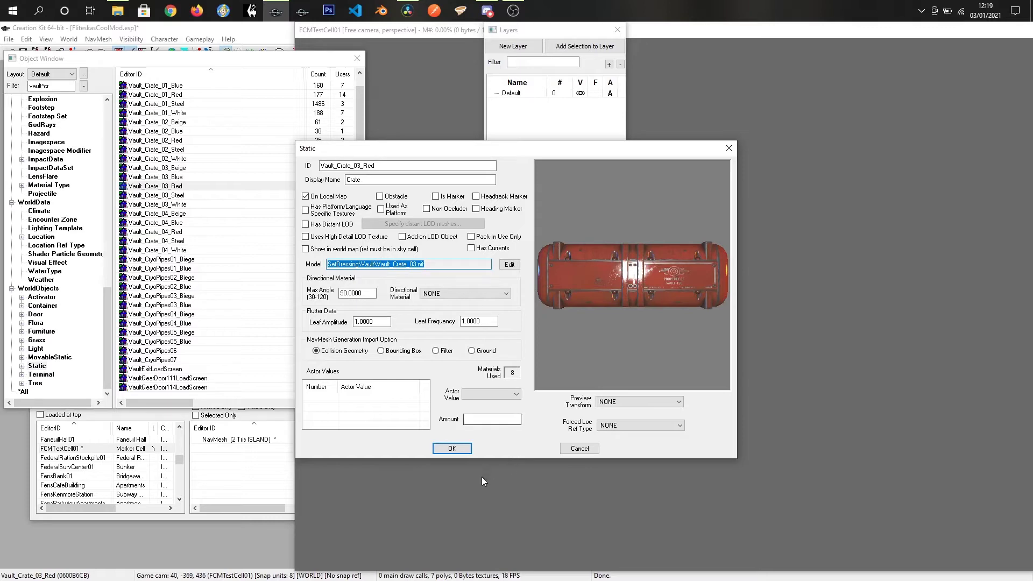
click(451, 449)
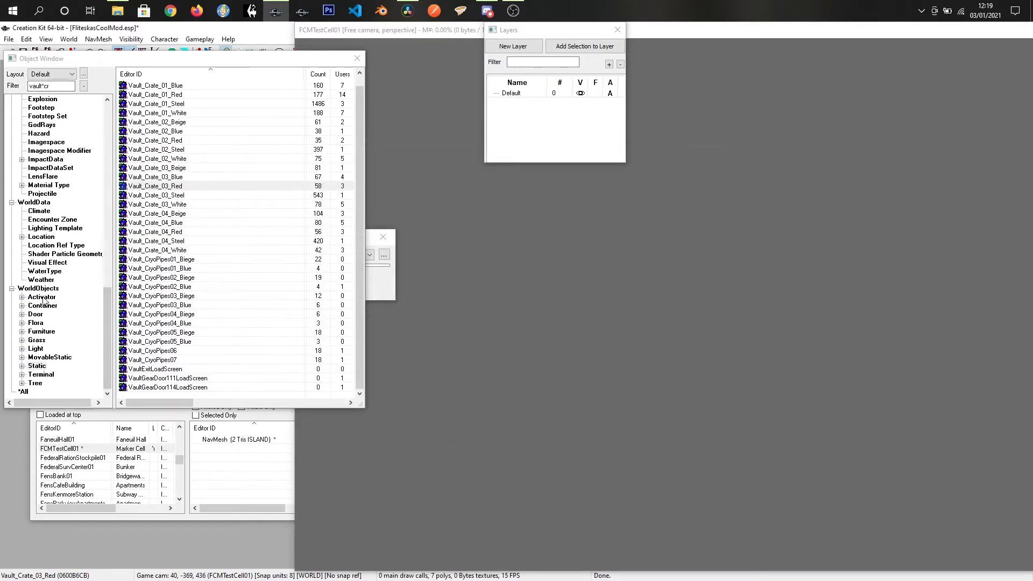
Create a new Furniture object with the ID FCM_VaultCrateChair01 and the name Vault Crate Chair
click(49, 332)
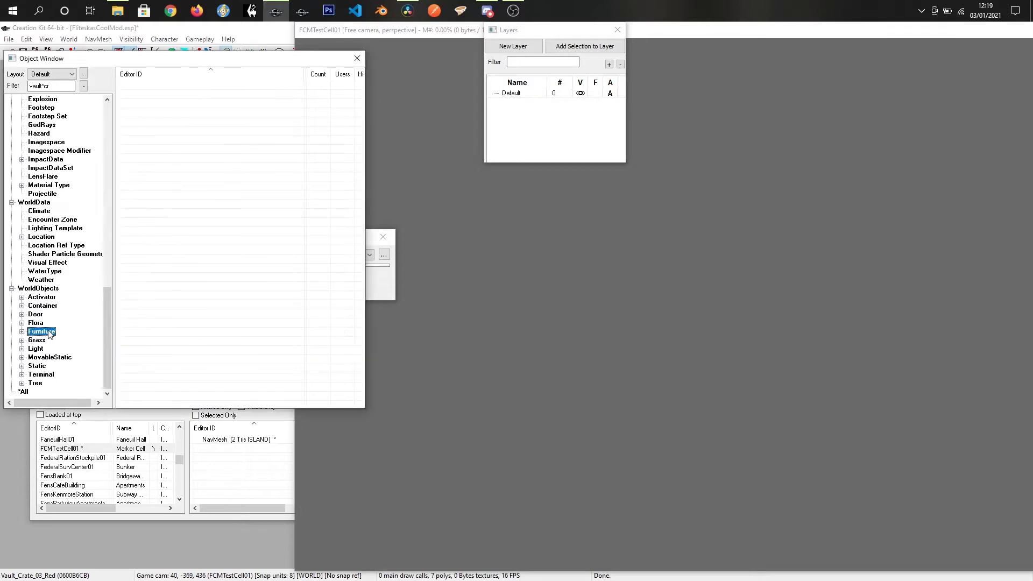
right_click(220, 167)
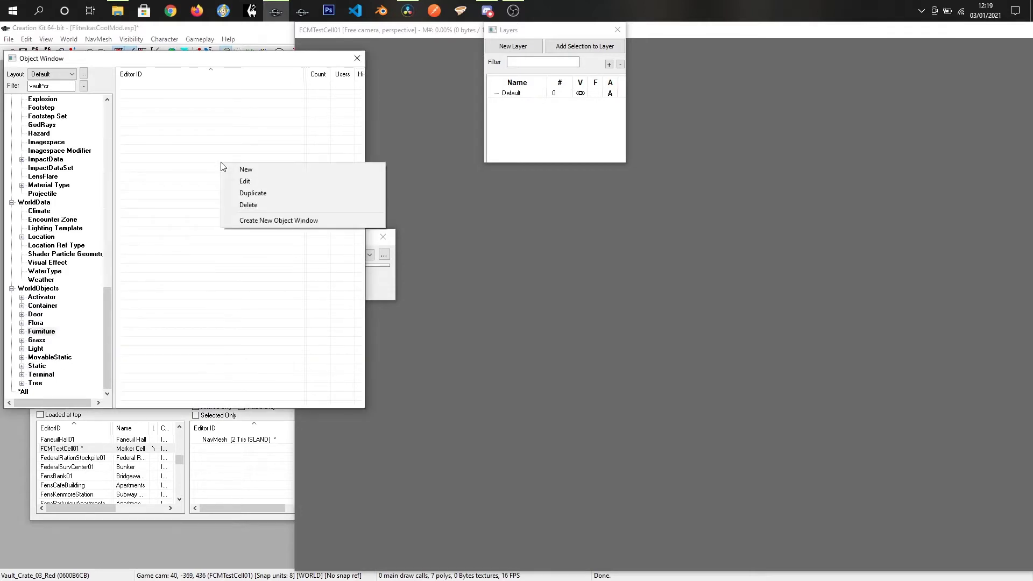
click(251, 171)
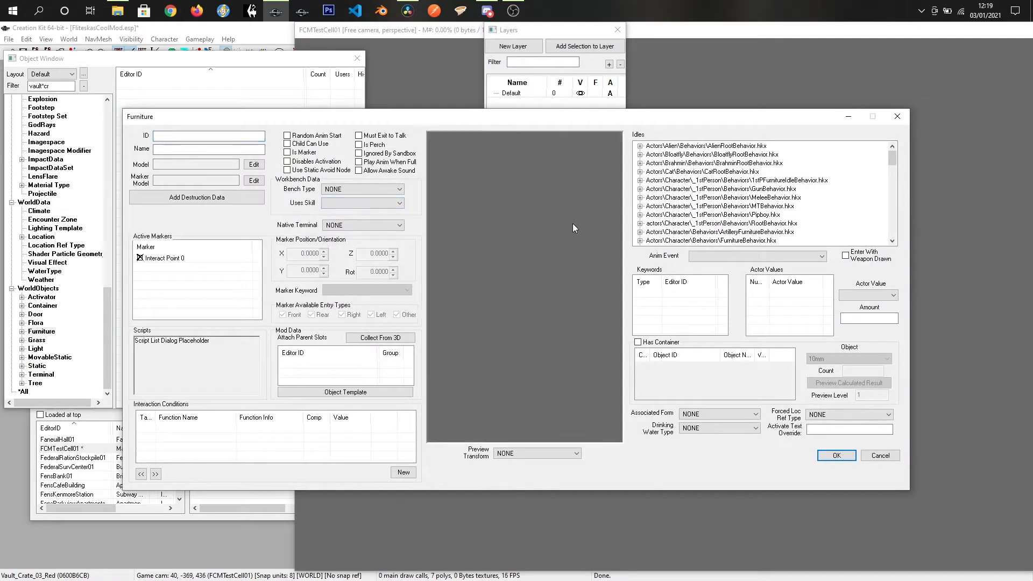
click(170, 138)
text(FCM_VaultCrateChair01)
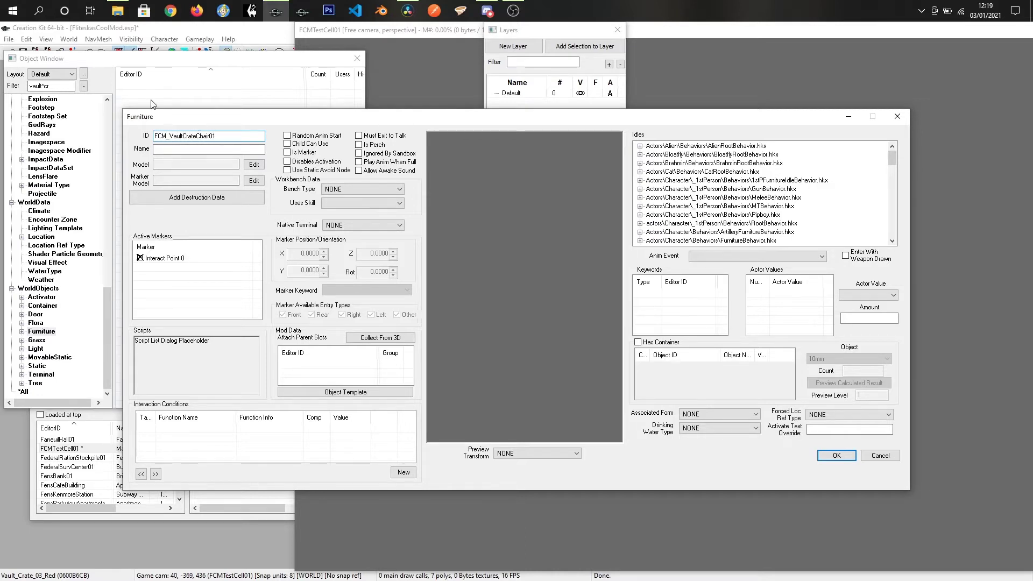
click(174, 151)
text(Vault Crate Chair)
Assign the copied SetDressing\Vault\Vault_Crate_03.nif model to the furniture with the Vault_Crate01_Red_MaterialSwap material swap
click(253, 164)
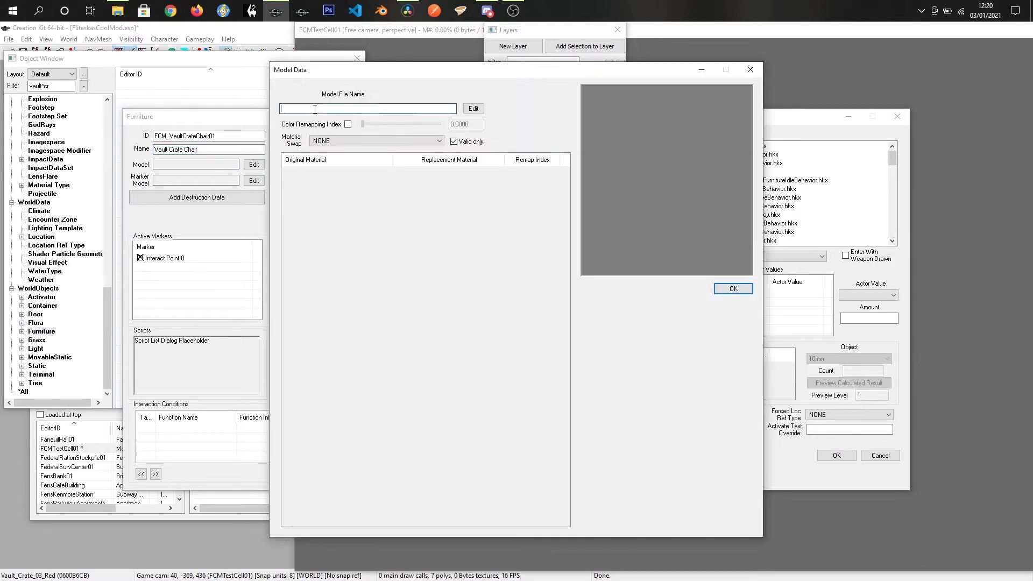
key(ctrl+v)
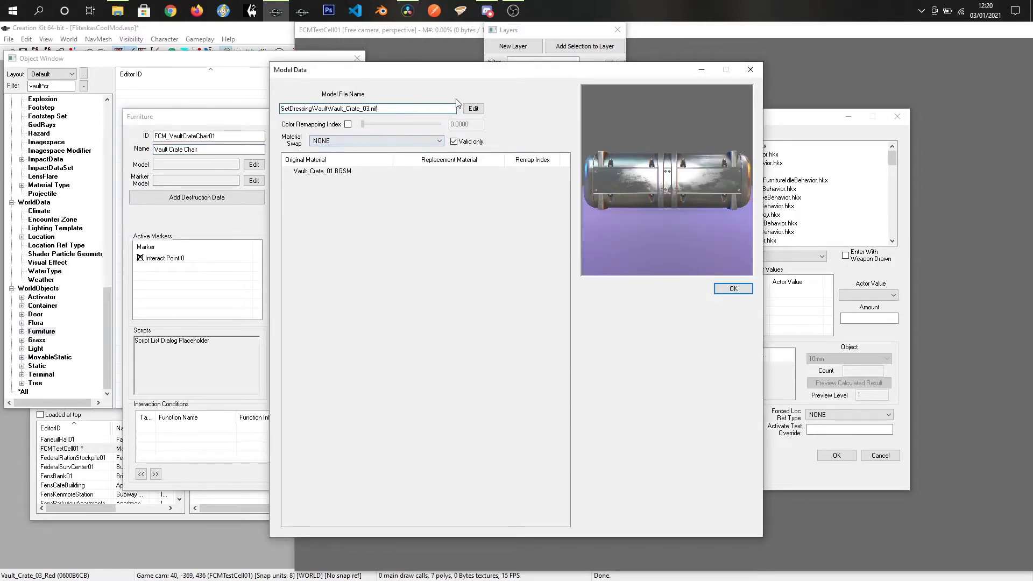
click(372, 141)
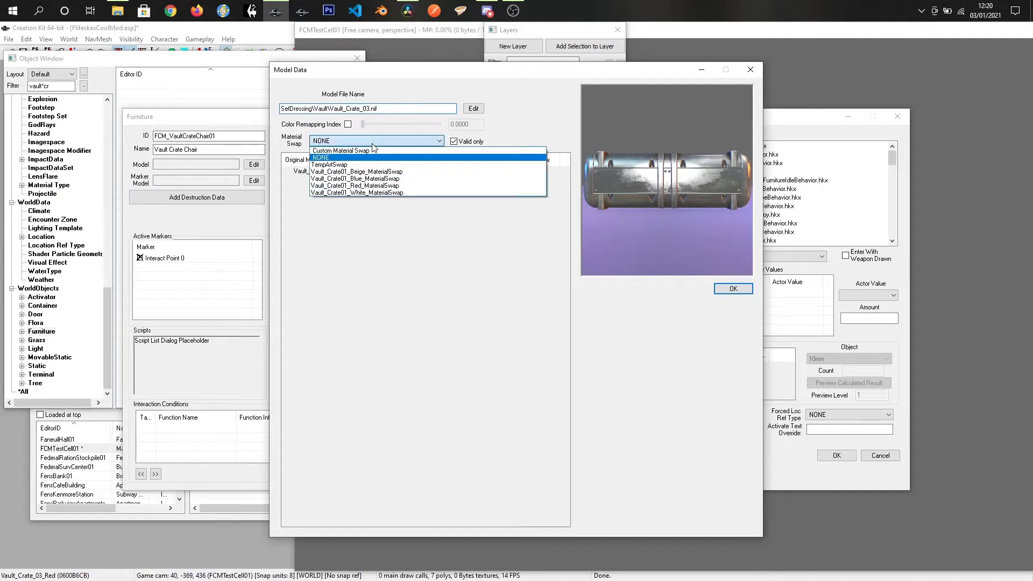
click(362, 186)
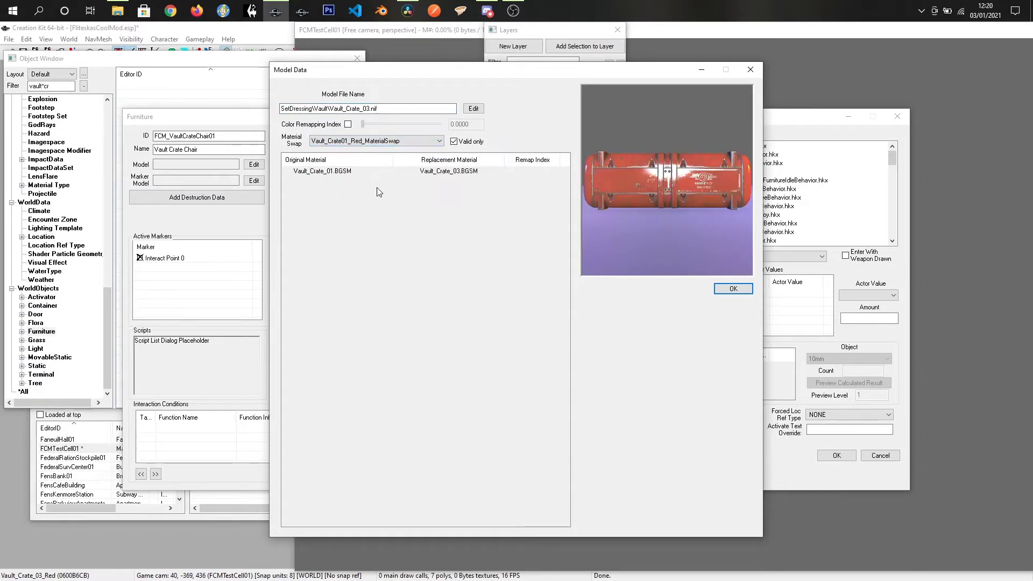
click(728, 289)
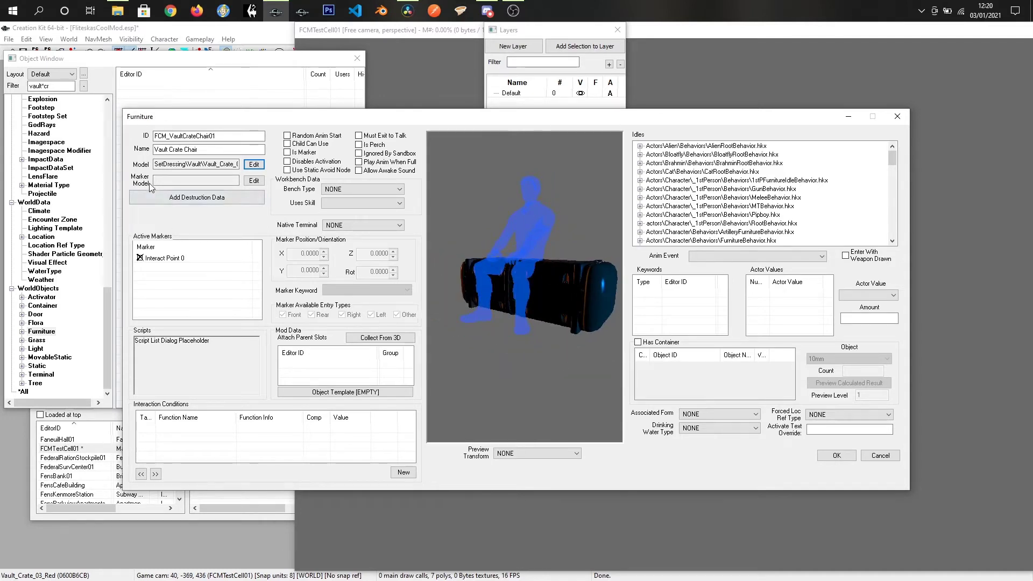
Browse the Meshes\Markers folder and set the furniture's marker model to MarkerWeldingHigh.nif
click(253, 180)
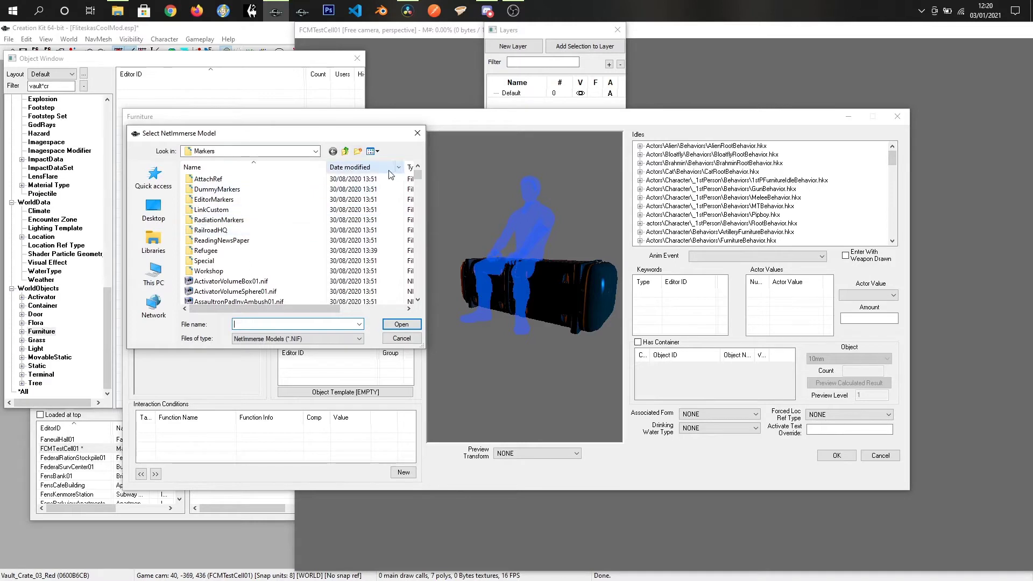
click(346, 152)
click(346, 153)
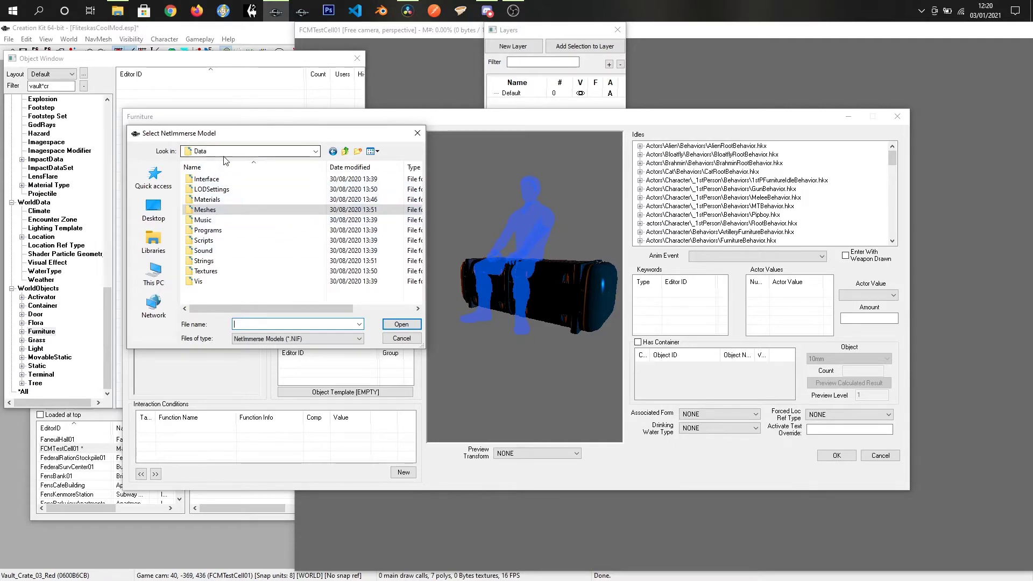
double_click(212, 209)
scroll(212, 215, down, 6)
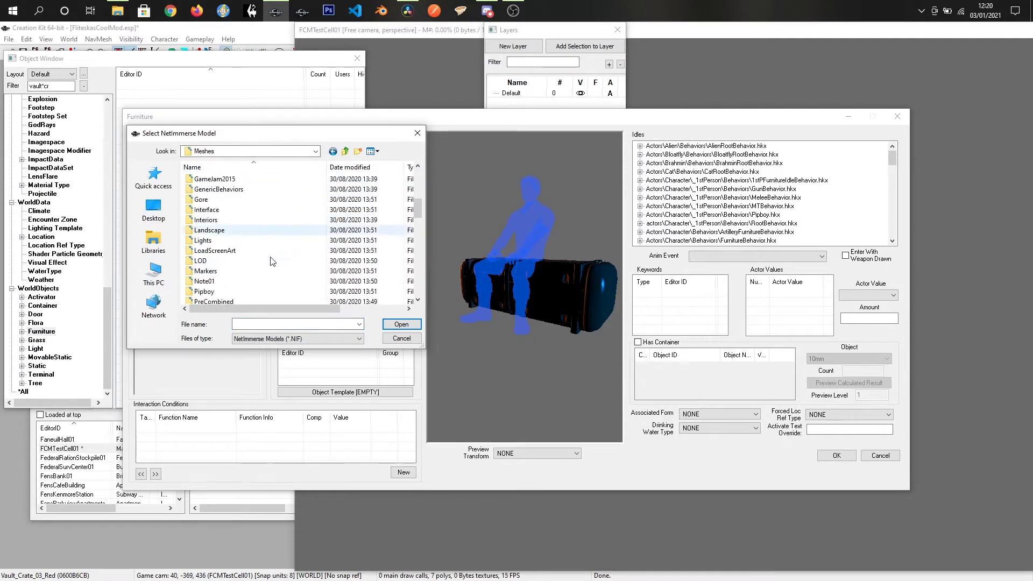
click(204, 262)
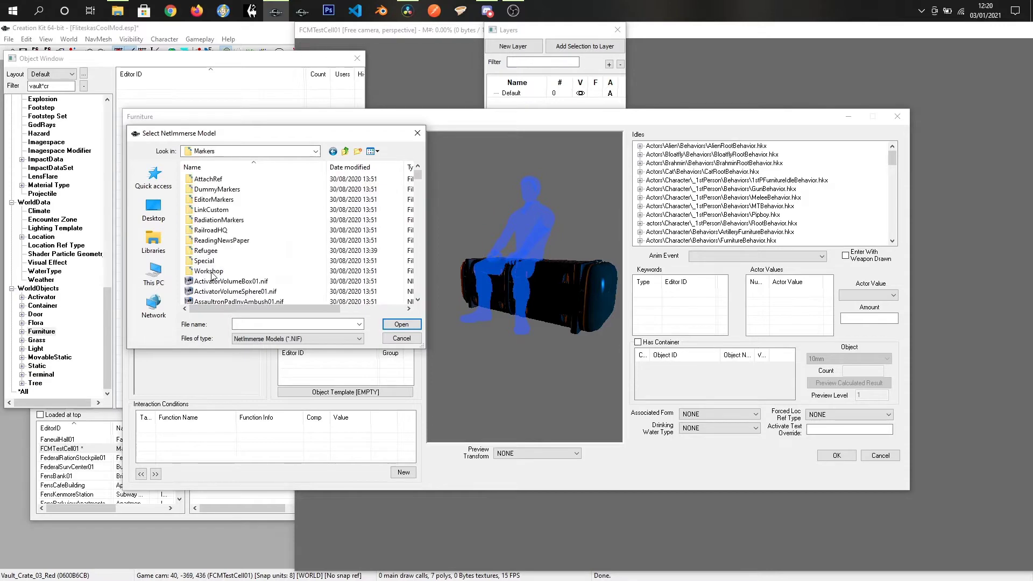
double_click(275, 270)
scroll(275, 266, down, 15)
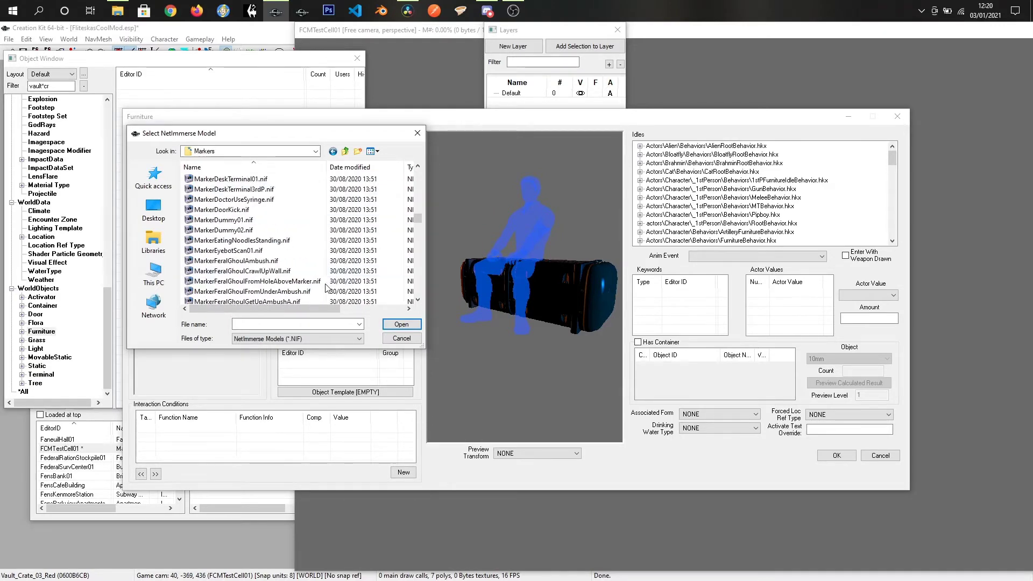
scroll(325, 287, down, 5)
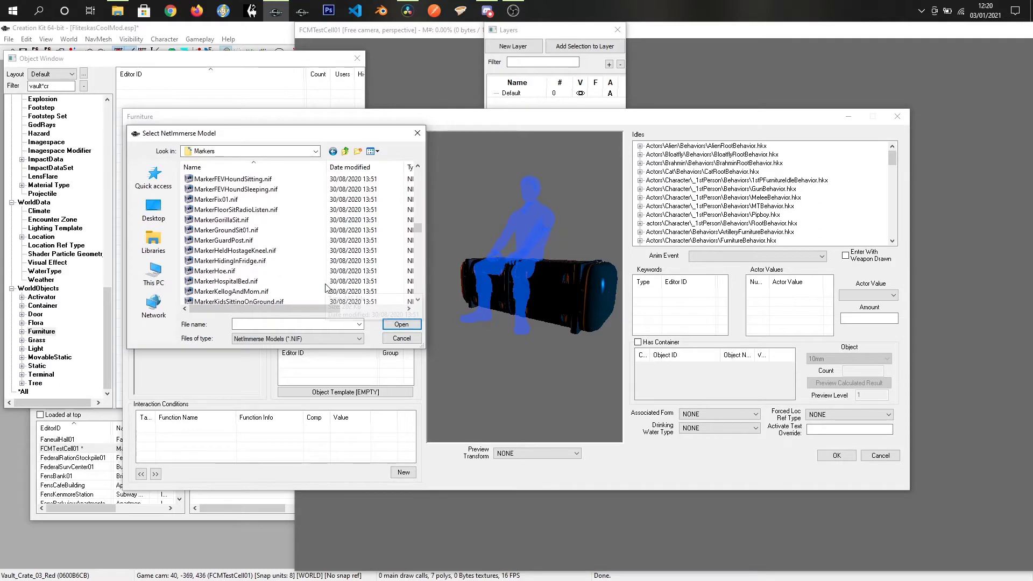
scroll(295, 285, down, 1)
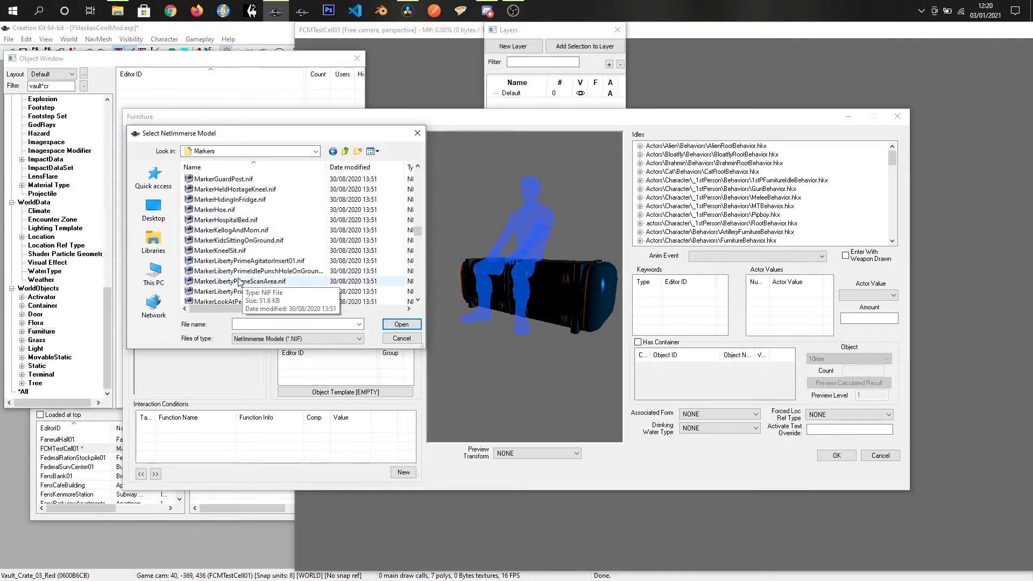
scroll(261, 276, down, 2)
scroll(261, 276, down, 10)
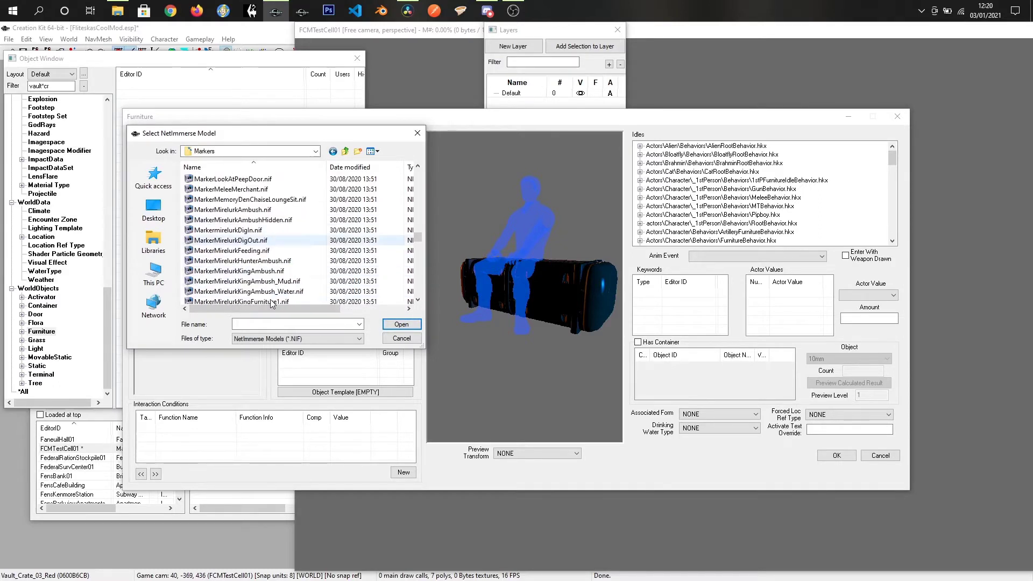
scroll(279, 297, down, 10)
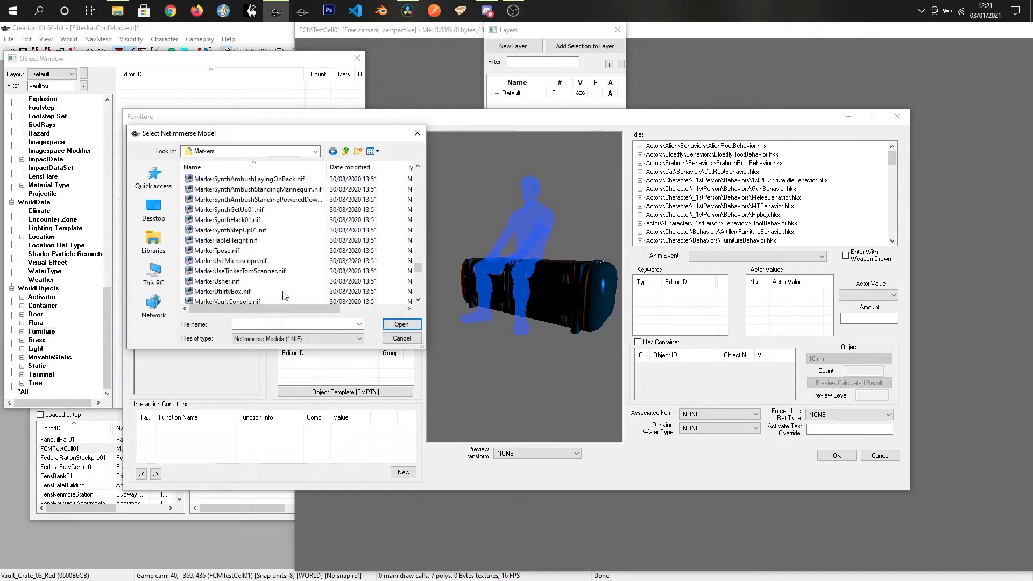
scroll(280, 296, down, 5)
scroll(275, 296, down, 10)
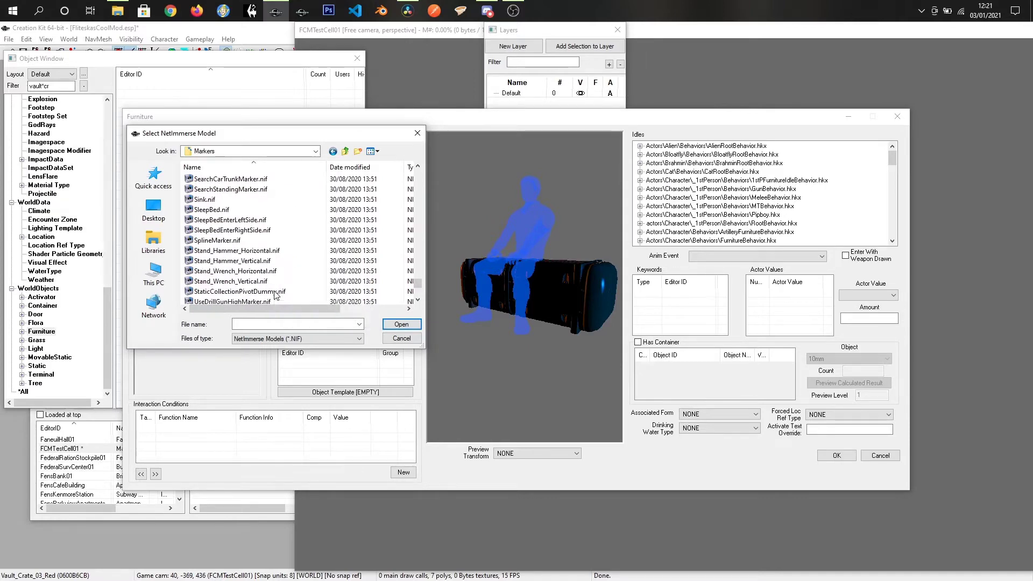
scroll(275, 296, down, 10)
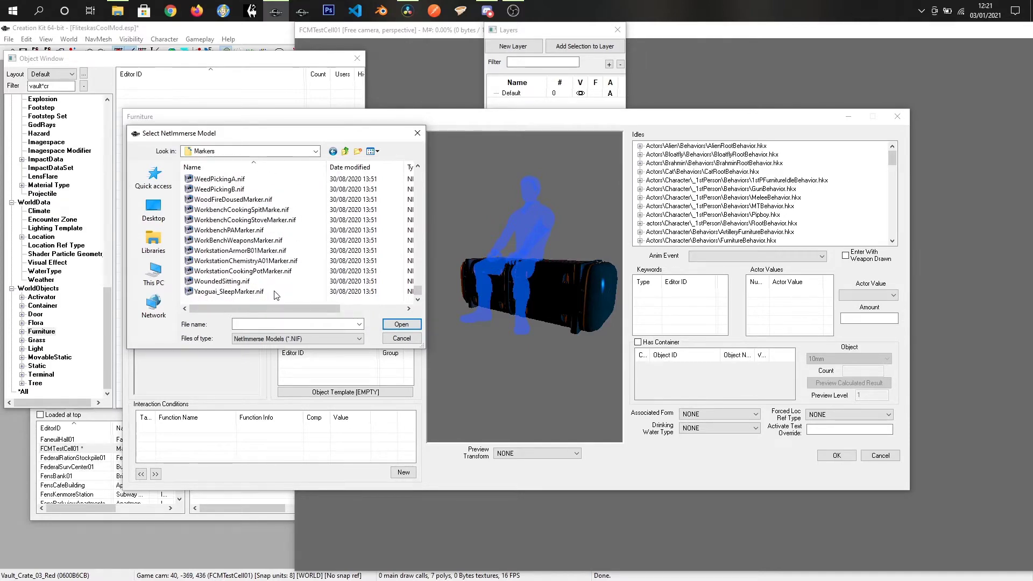
scroll(274, 293, up, 6)
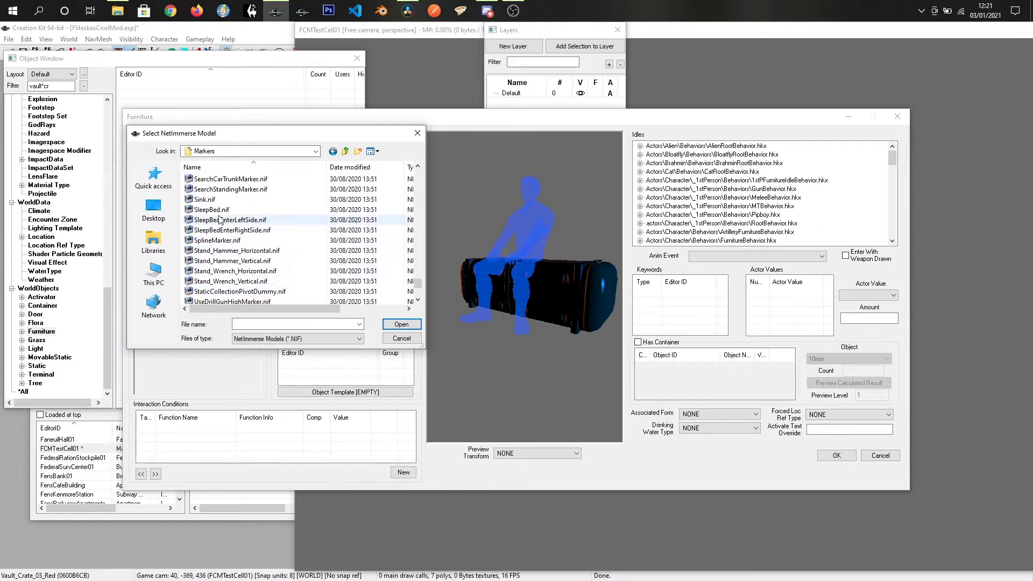
scroll(220, 220, up, 4)
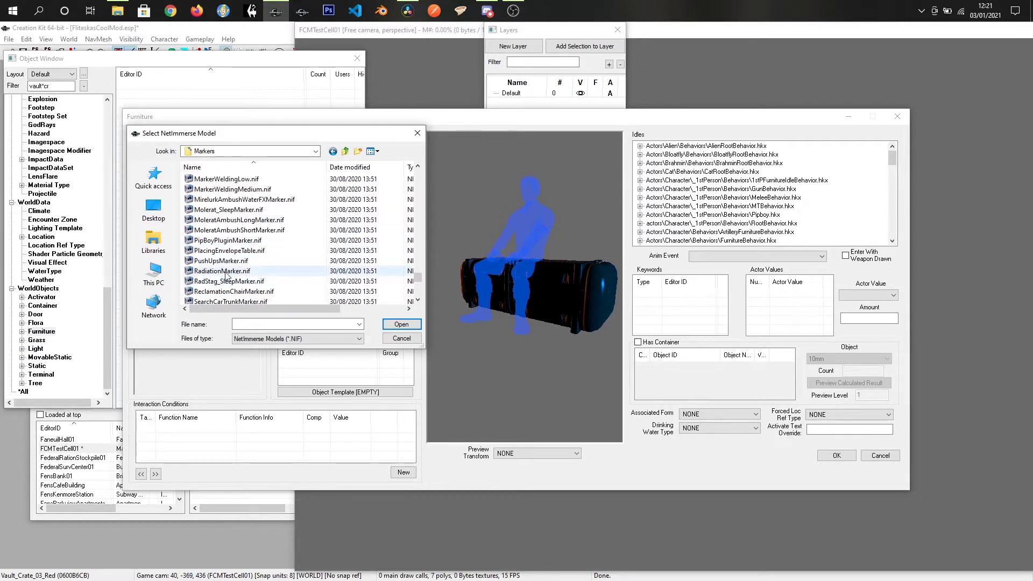
scroll(252, 259, up, 3)
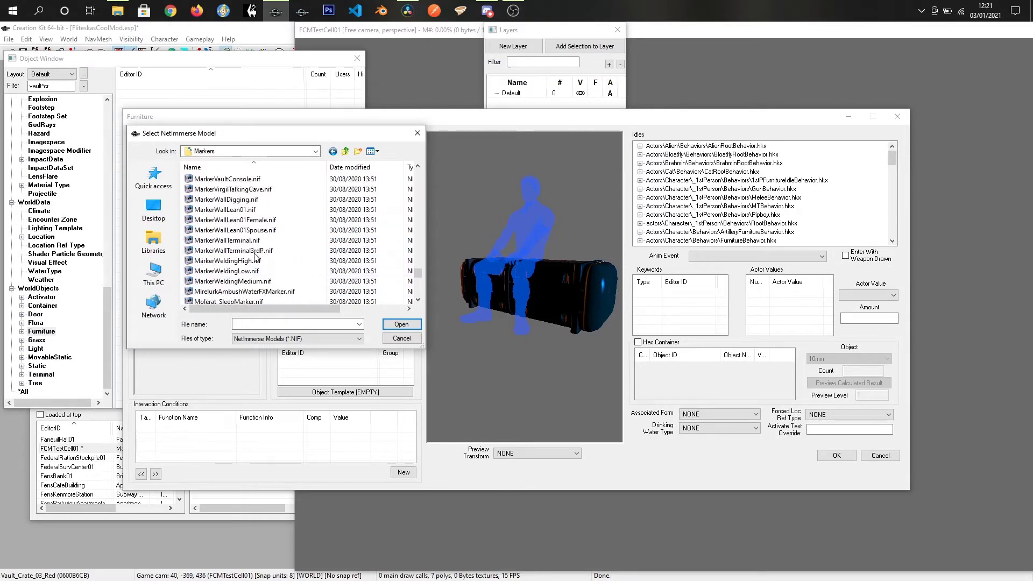
double_click(225, 261)
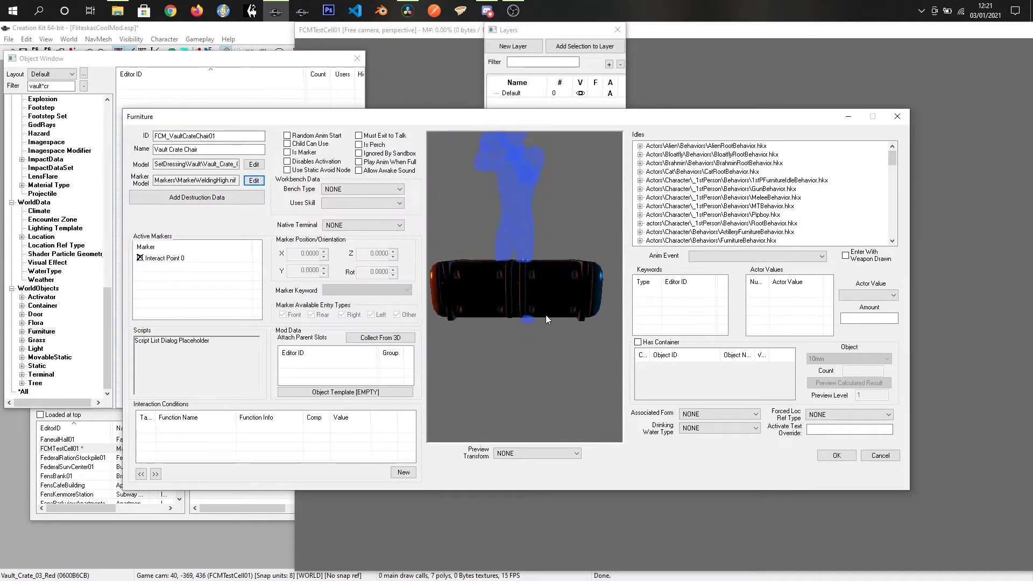
Inspect the welding marker in the furniture preview and clear the marker model
mouse_move(546, 315)
mouse_down()
mouse_move(504, 283)
mouse_move(466, 298)
mouse_move(475, 321)
mouse_move(454, 276)
mouse_move(499, 248)
mouse_move(508, 282)
mouse_move(500, 302)
mouse_up()
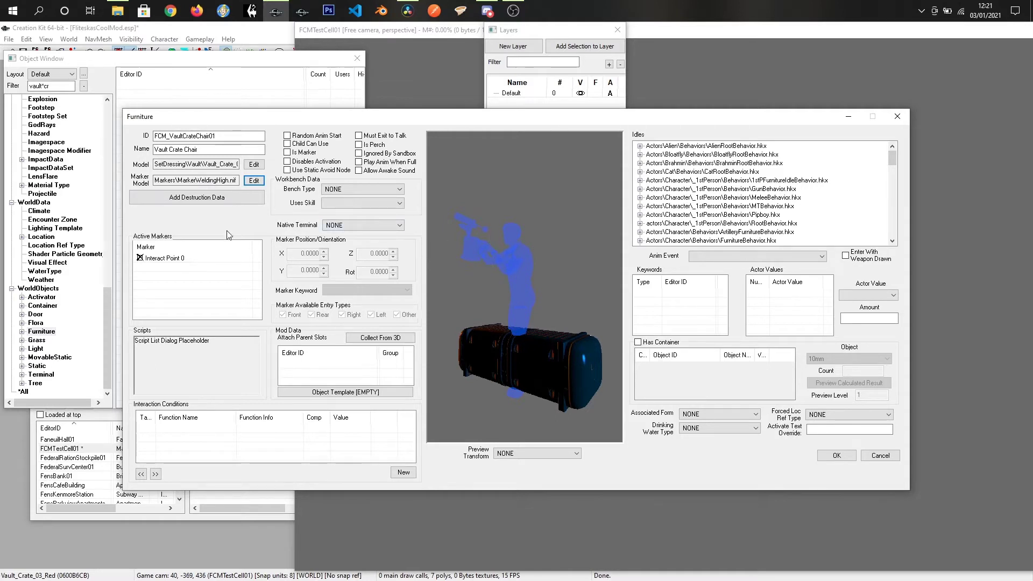
click(253, 181)
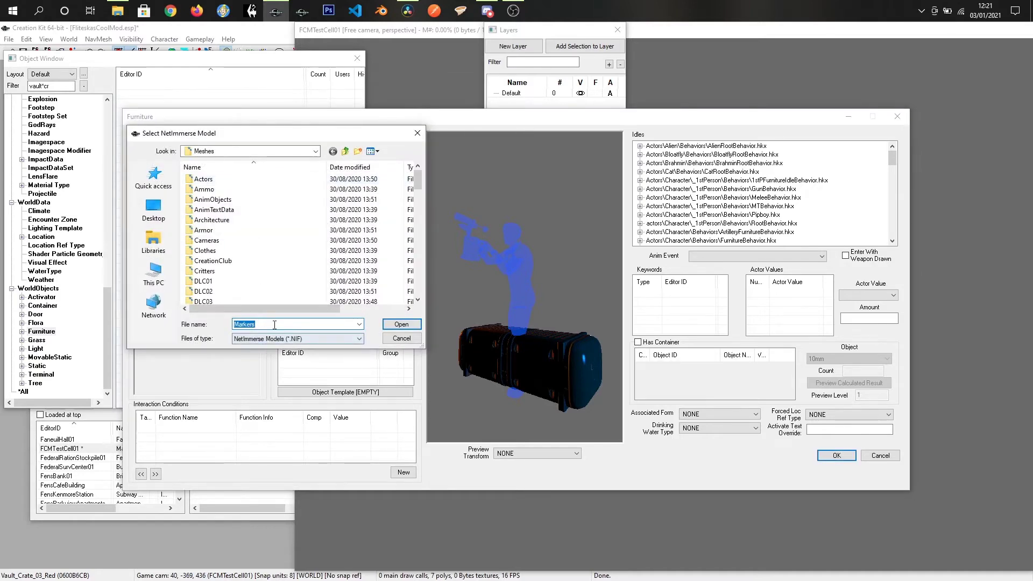
click(400, 338)
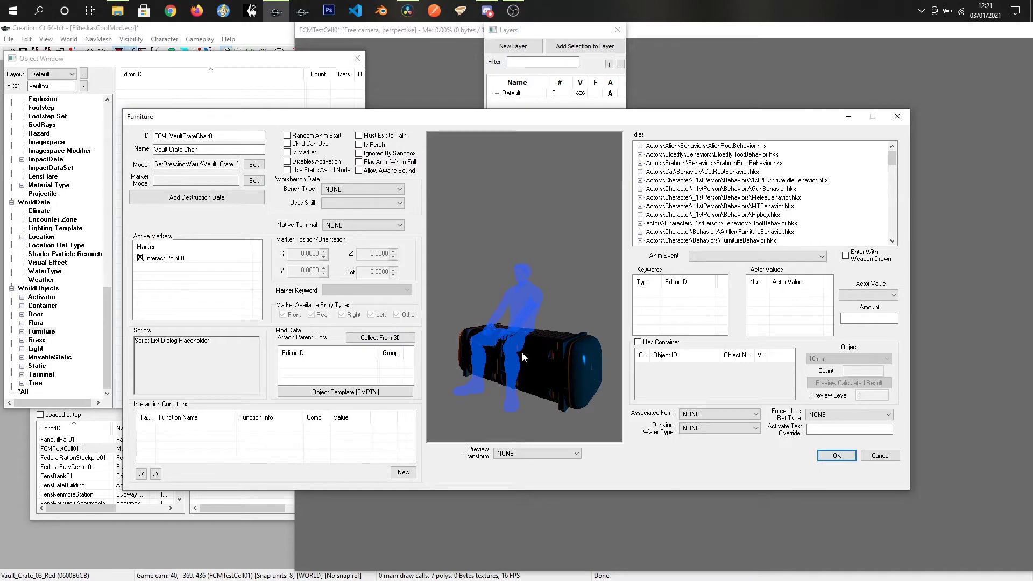
Raise the furniture's Interact Point 0 marker to a Z position of 12
click(178, 263)
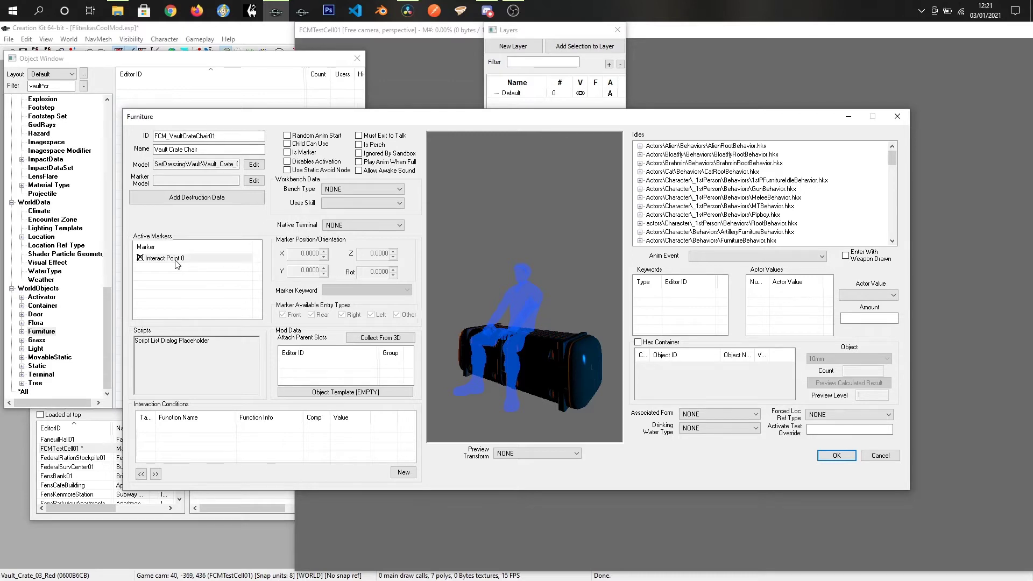
click(169, 261)
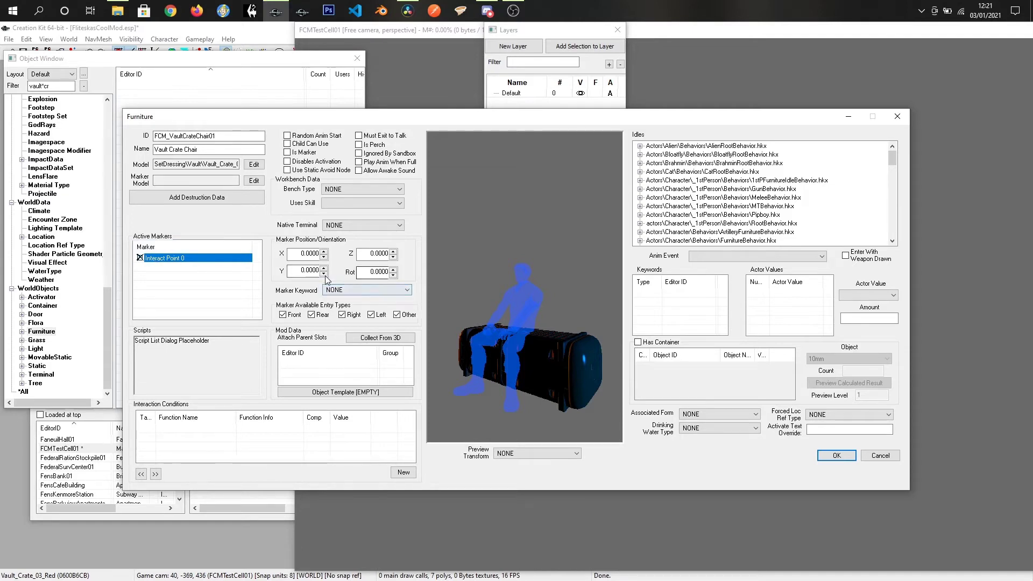
click(393, 252)
click(393, 252)
click(393, 252)
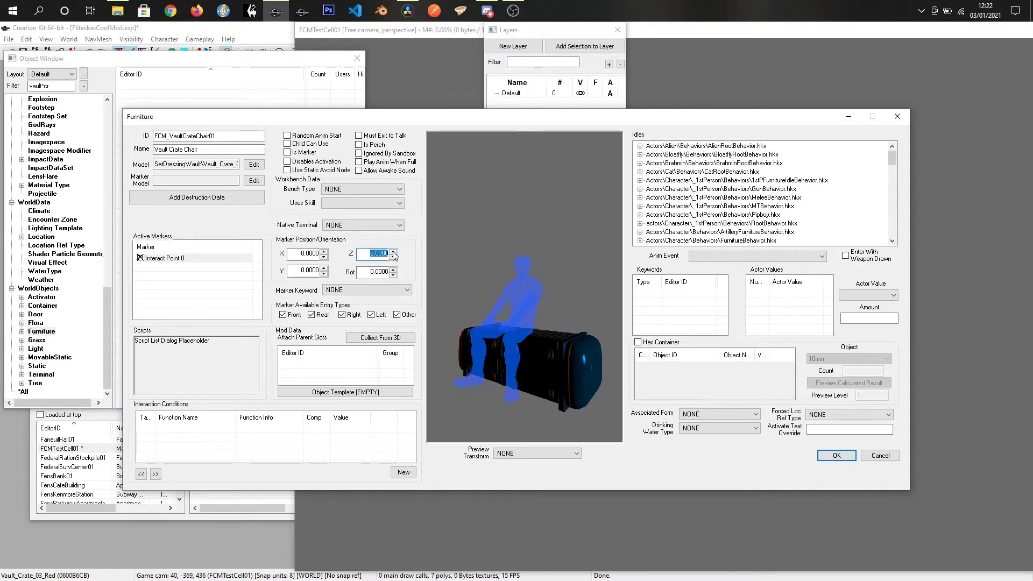
click(393, 251)
click(393, 252)
click(393, 251)
click(392, 251)
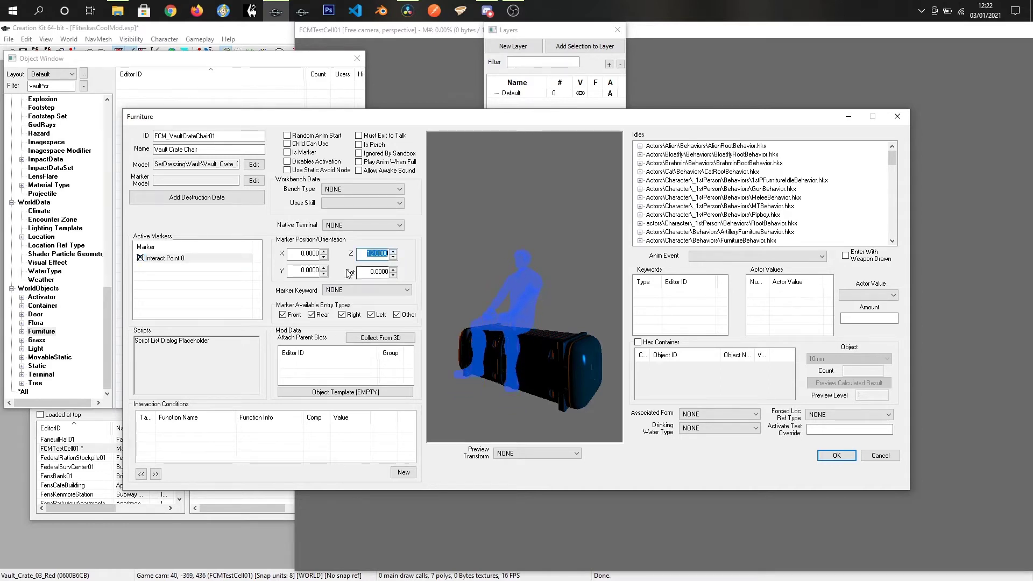
Try offsetting the Interact Point 0 marker along X and Y, returning both values to 0
click(324, 252)
click(324, 251)
click(324, 252)
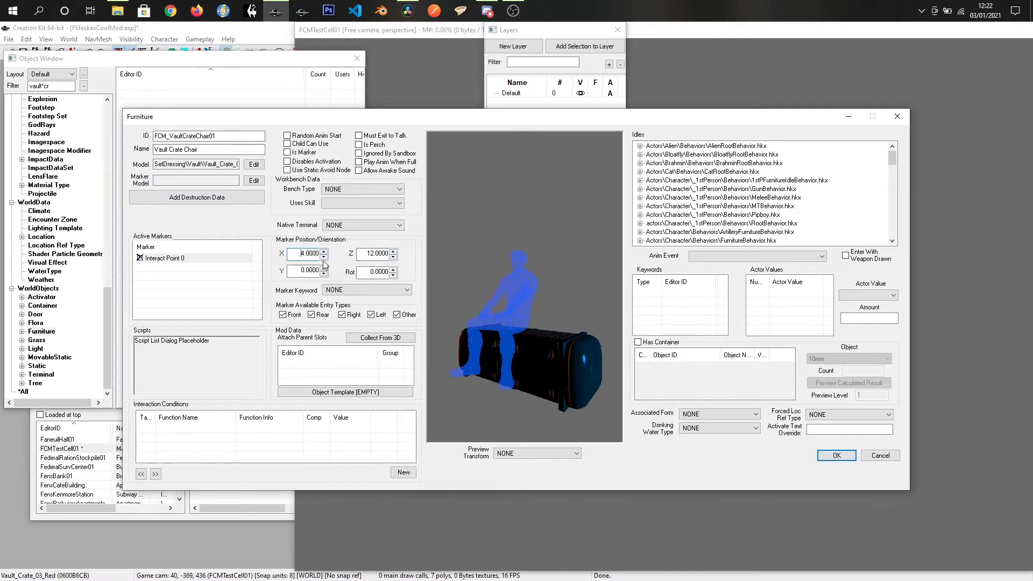
triple_click(324, 257)
double_click(324, 273)
double_click(324, 273)
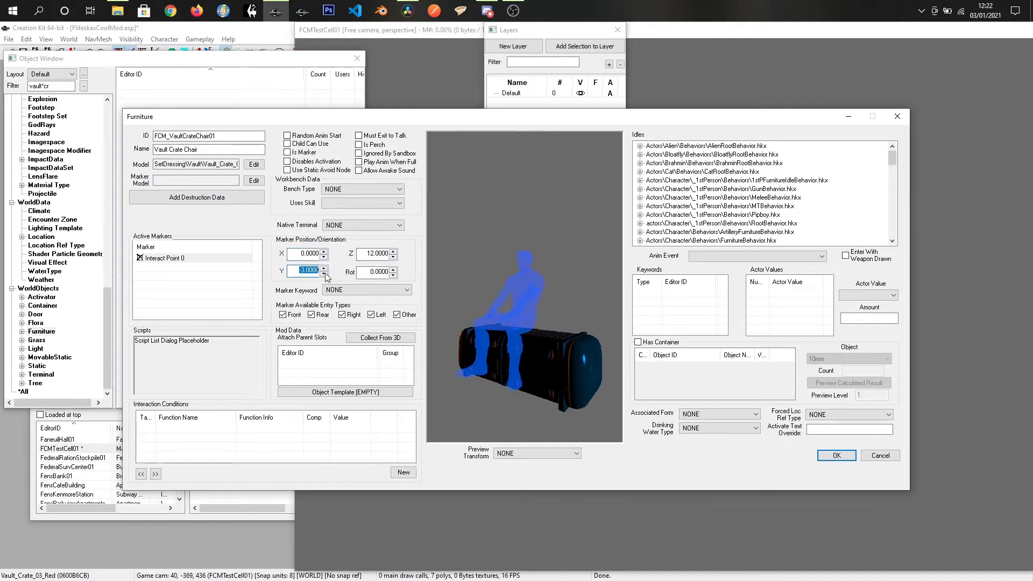
double_click(323, 273)
click(324, 268)
double_click(324, 268)
double_click(324, 267)
click(324, 268)
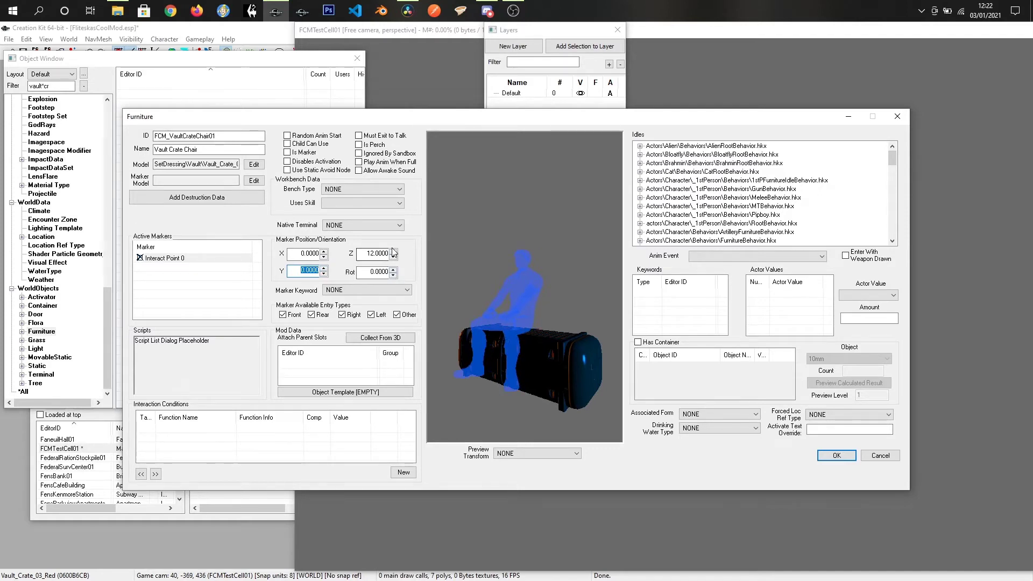
Inspect closely how the seated figure sits on the crate in the furniture preview
scroll(539, 366, up, 5)
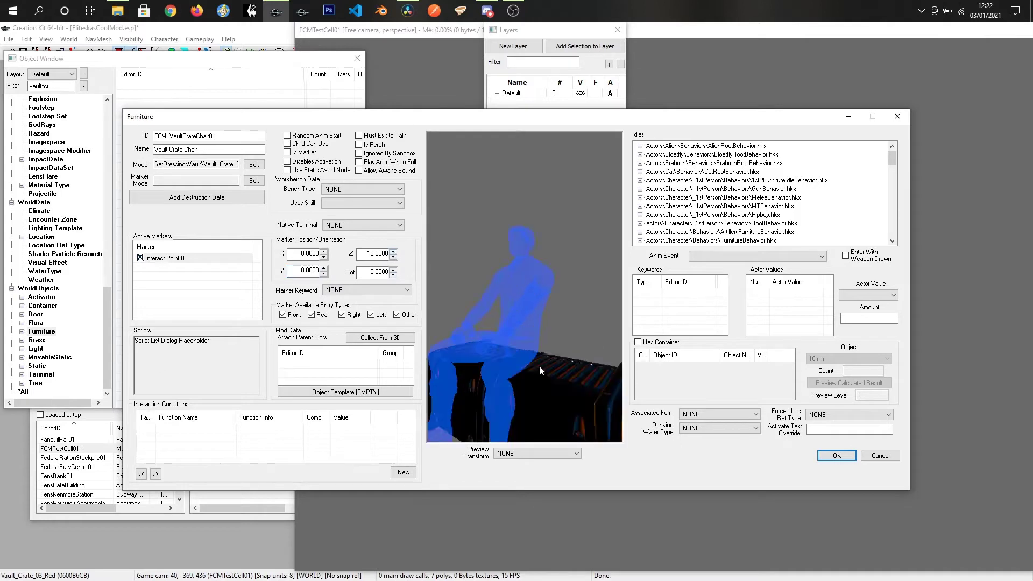
scroll(526, 361, down, 4)
drag(525, 357, 502, 334)
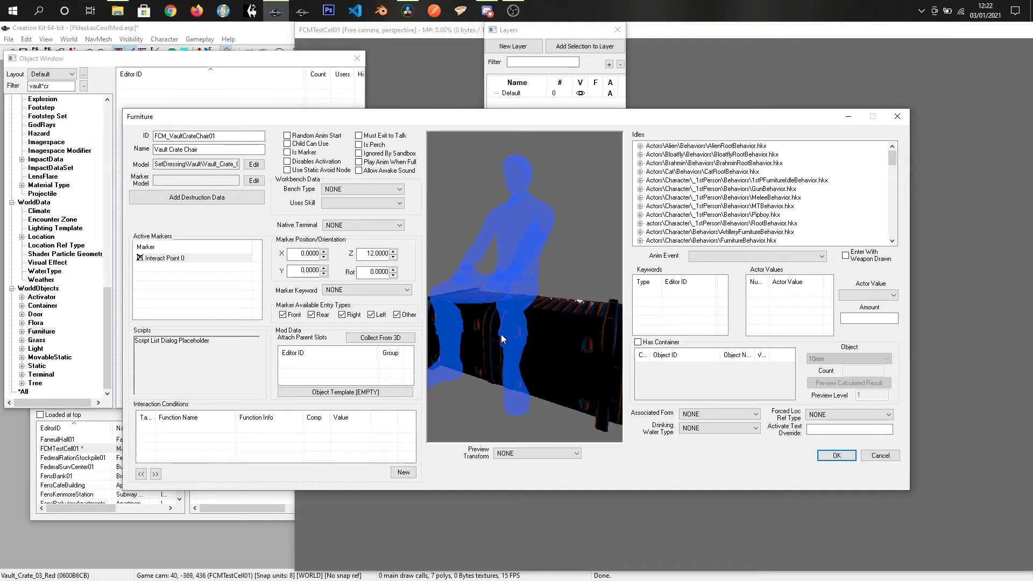
click(210, 285)
click(210, 286)
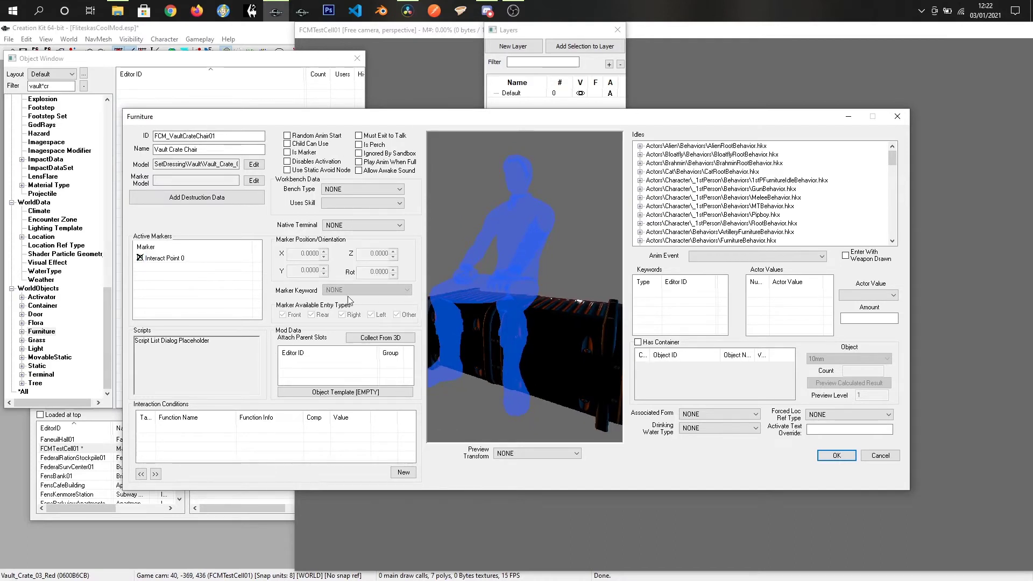
drag(462, 297, 560, 296)
Add the FurnitureClassRelaxation keyword to the furniture, finding it with the filter furn*rela
right_click(672, 311)
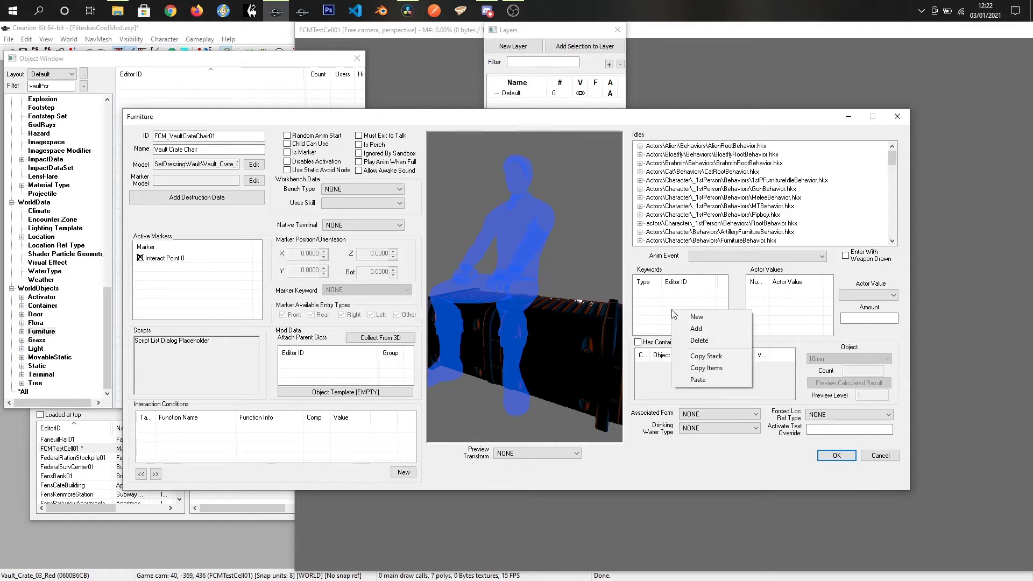
click(721, 328)
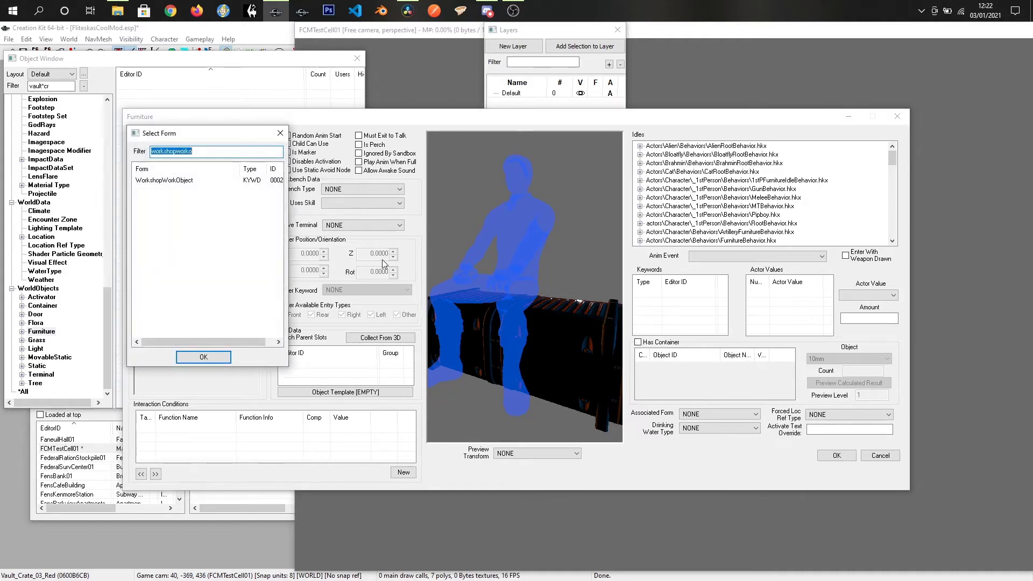
text(furn)
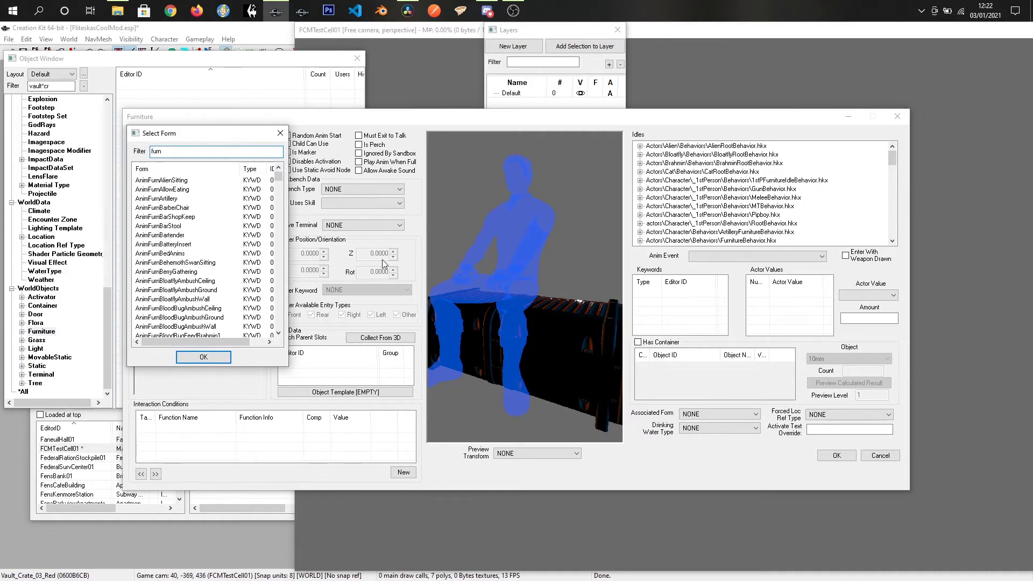
text(*)
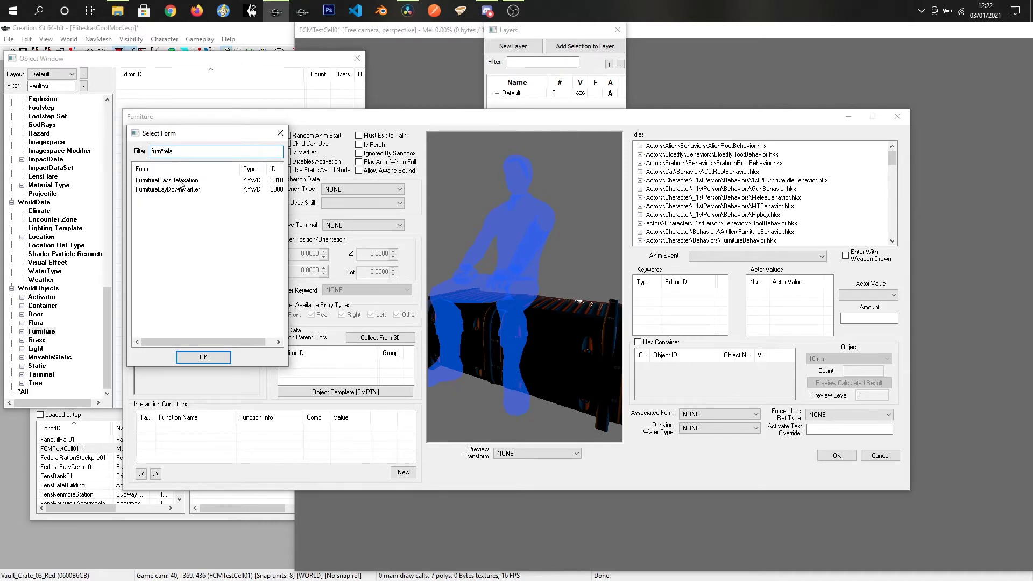
double_click(180, 182)
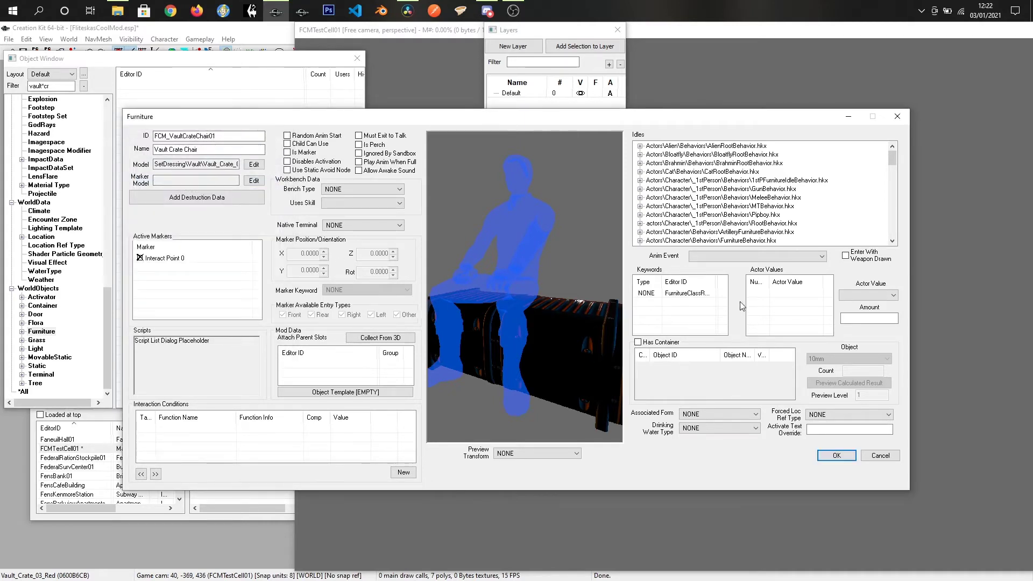
Add the FurnitureSpecial keyword to the furniture, finding it with the filter furn*spec
right_click(704, 316)
click(733, 330)
text(furn)
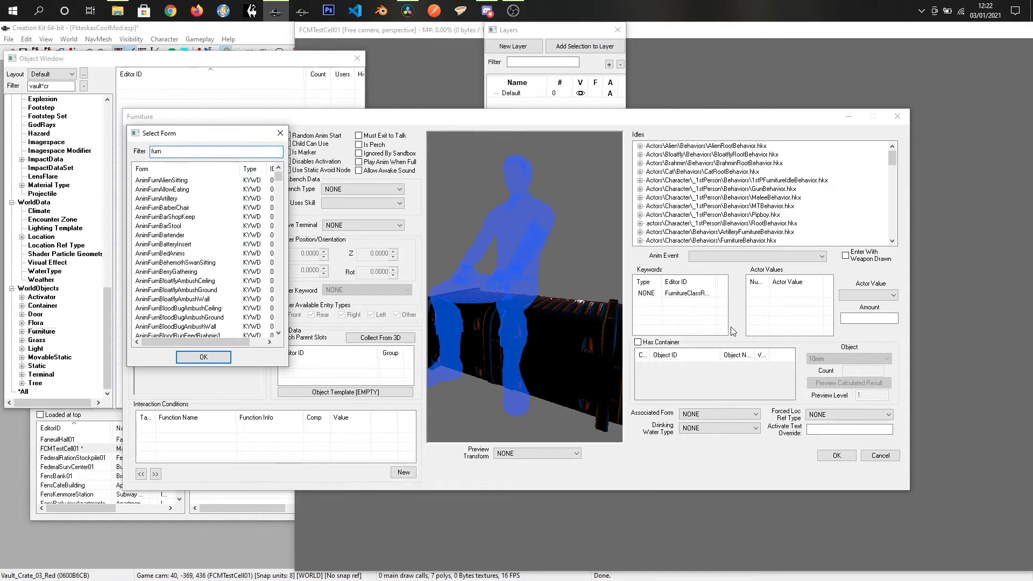
text(*spec)
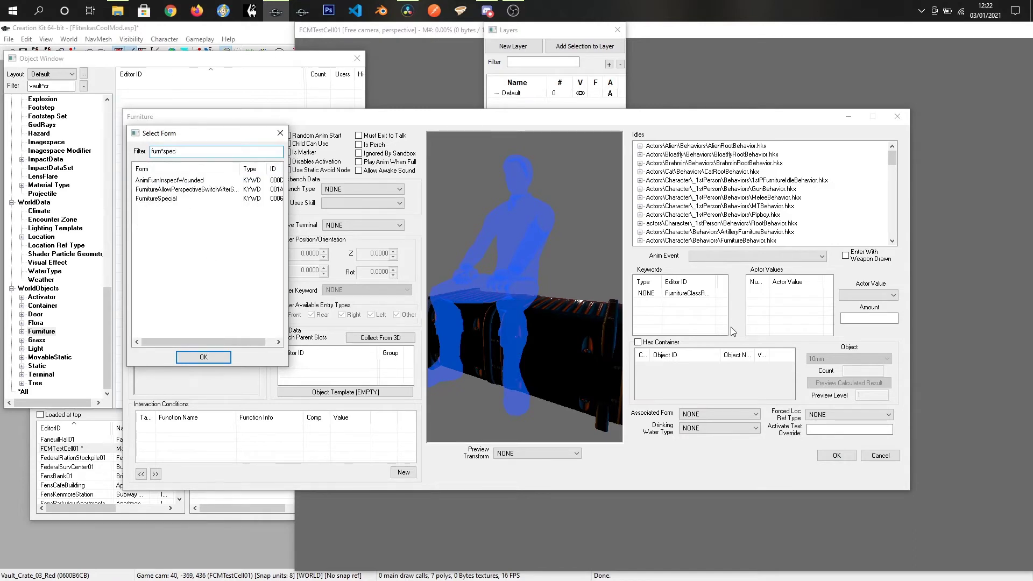
click(171, 200)
double_click(164, 200)
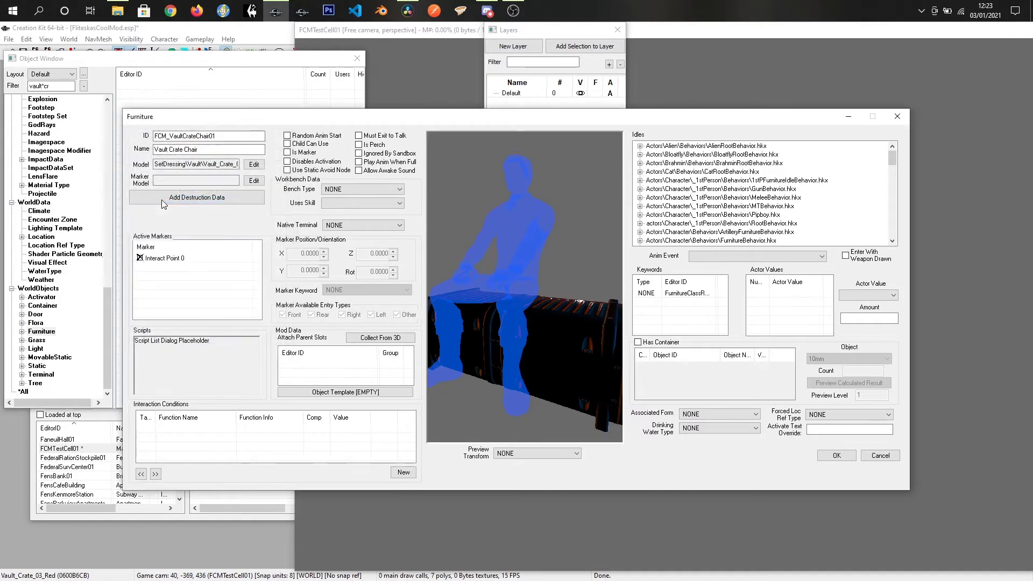
Add the AnimFurnAllowEating keyword to the furniture, finding it with the filter allowe
right_click(676, 328)
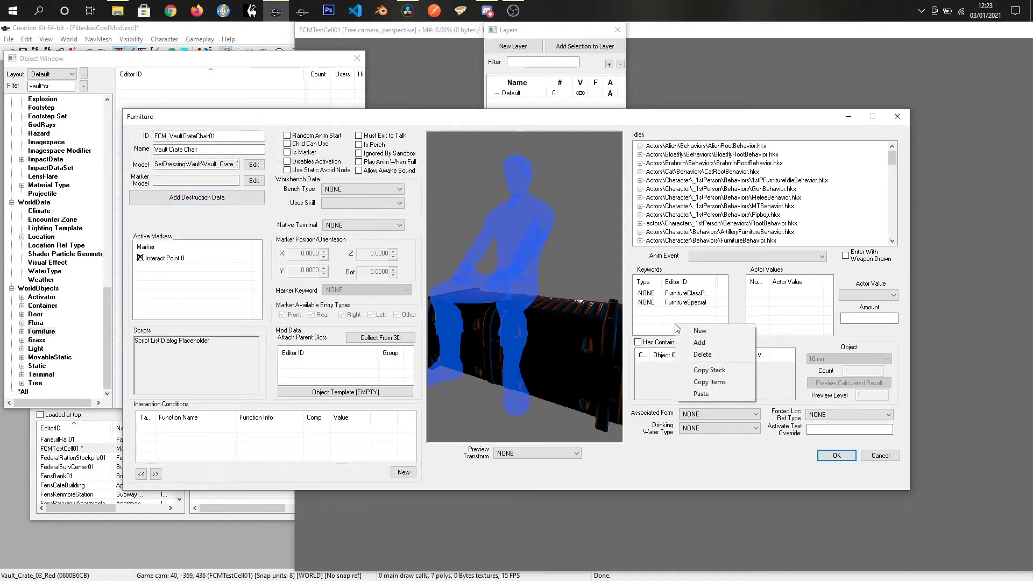
click(709, 340)
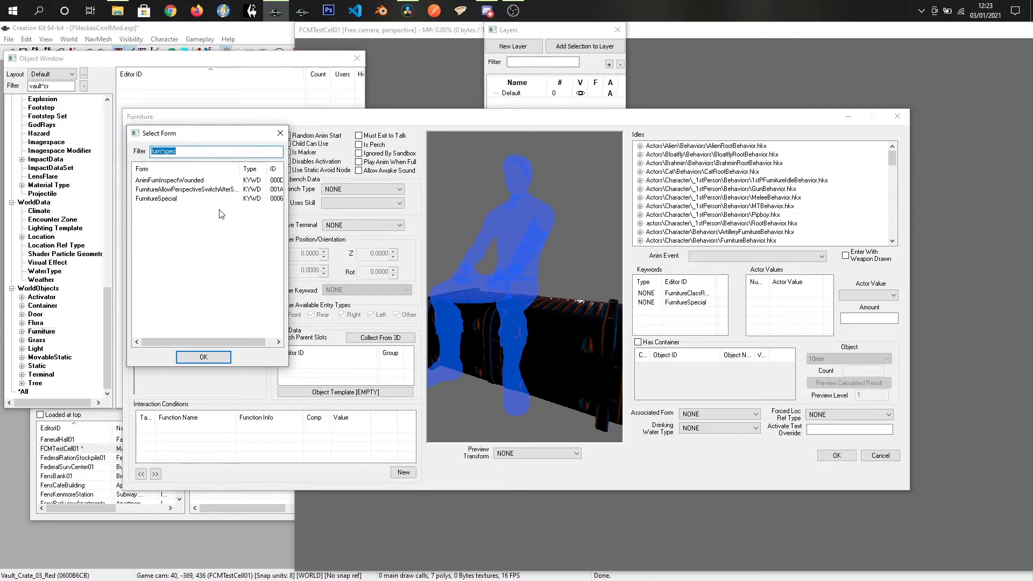
text(allowe)
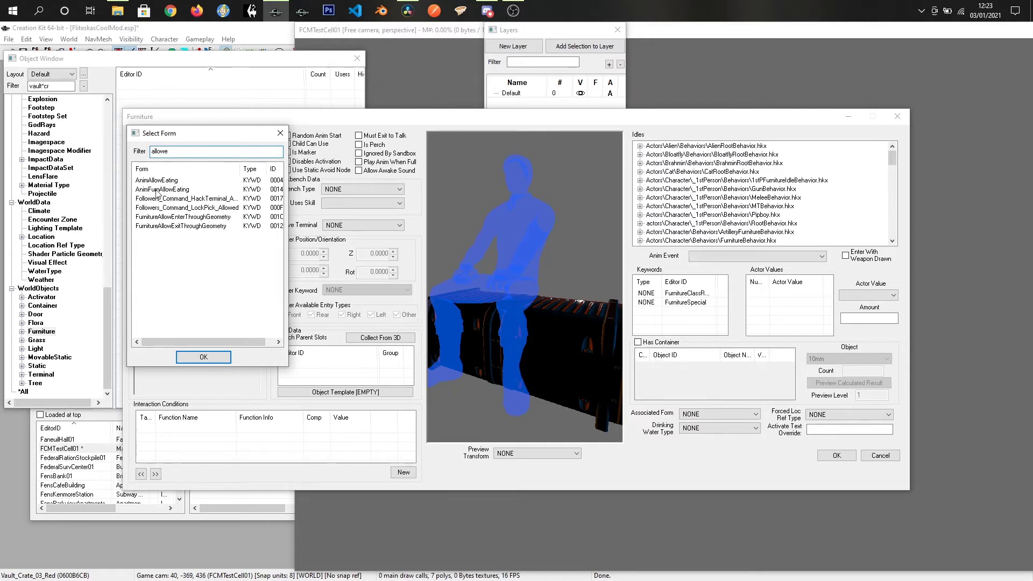
double_click(172, 189)
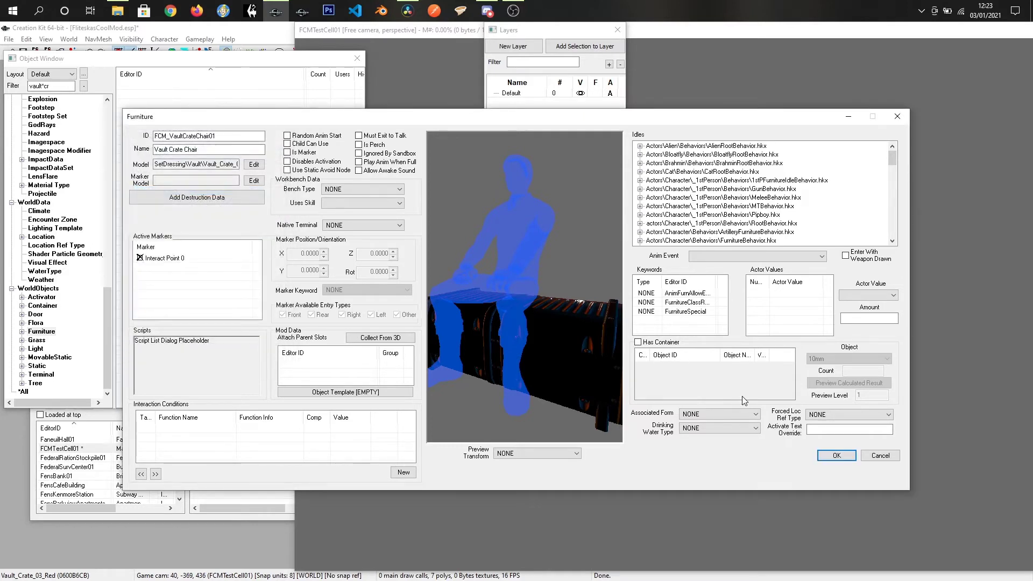
Add the AnimFurnChairSitAnims keyword to the furniture, finding it with the filter animfurnchair
right_click(681, 325)
click(719, 342)
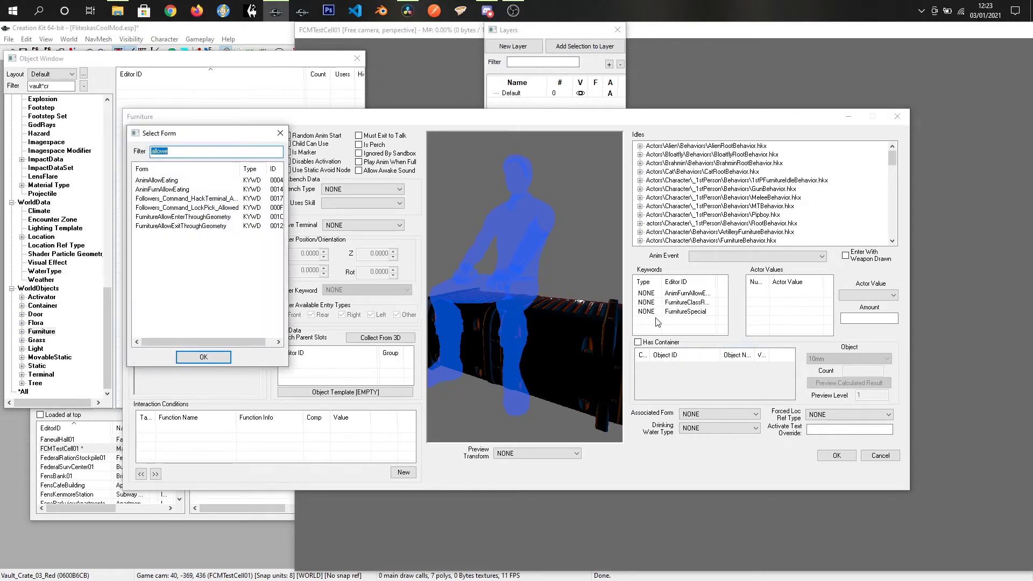
text(animfurn)
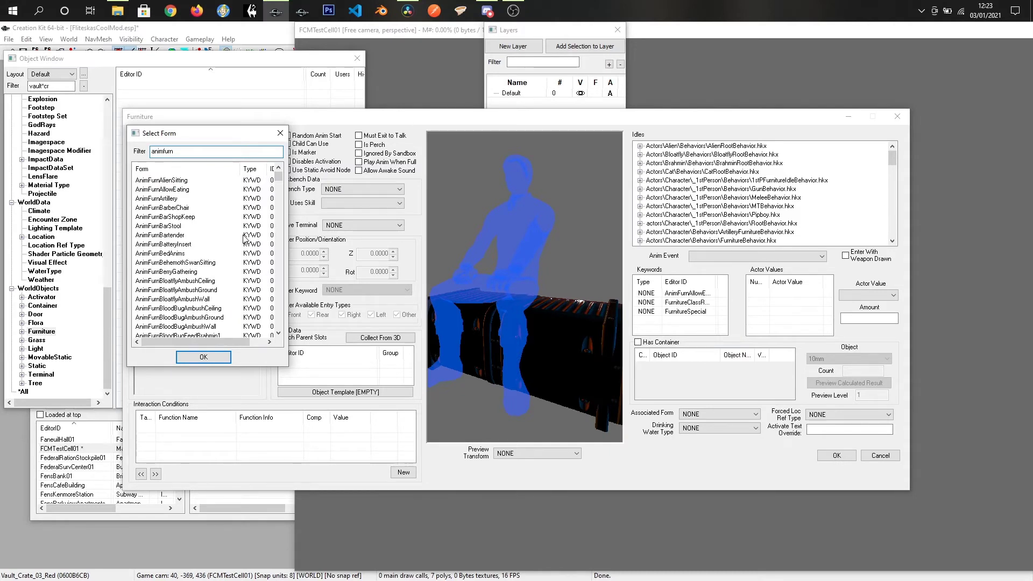
text(chair)
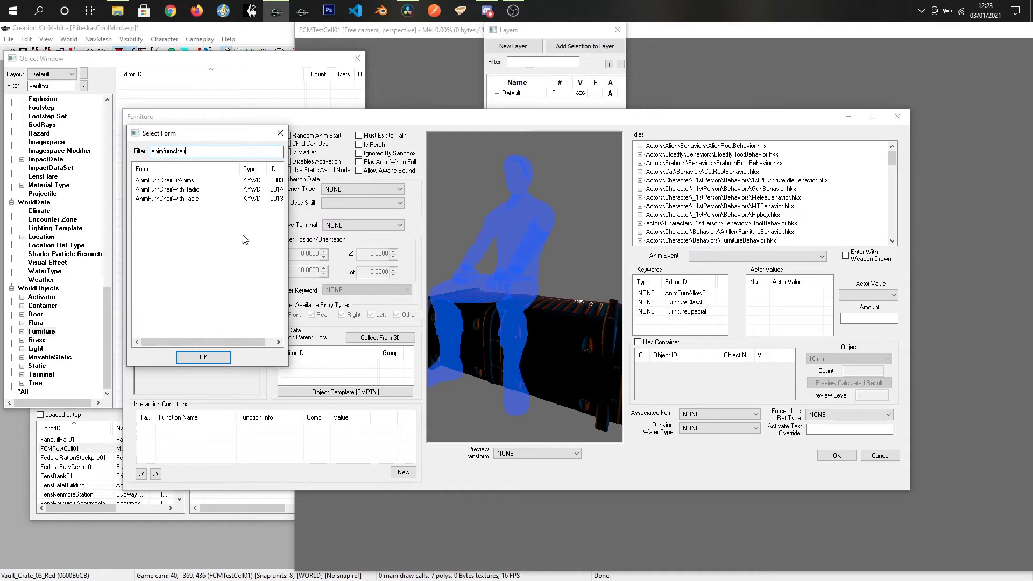
double_click(165, 181)
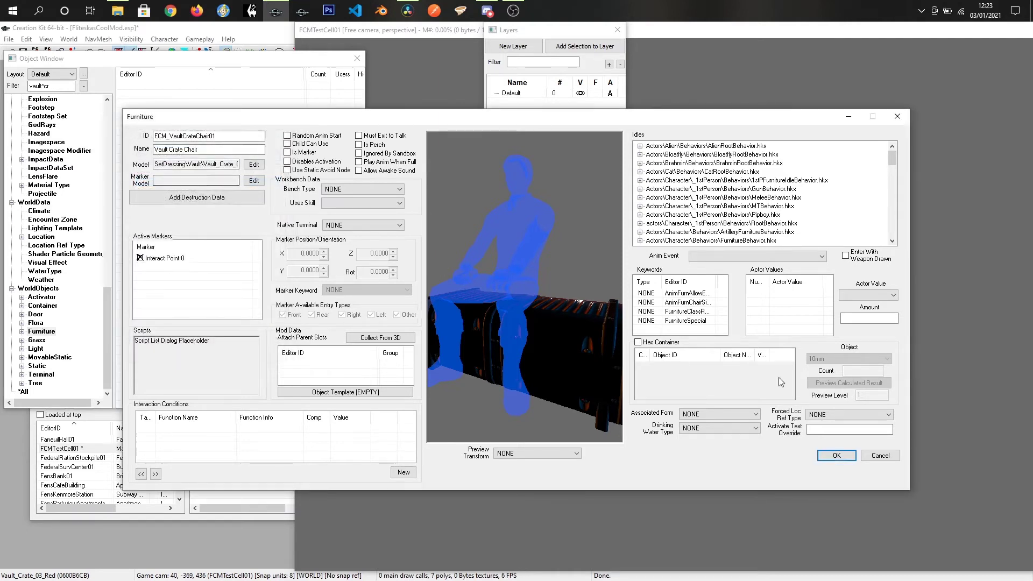
Widen the keyword list's Editor ID column to check the full names, and save the furniture object
drag(712, 286, 734, 285)
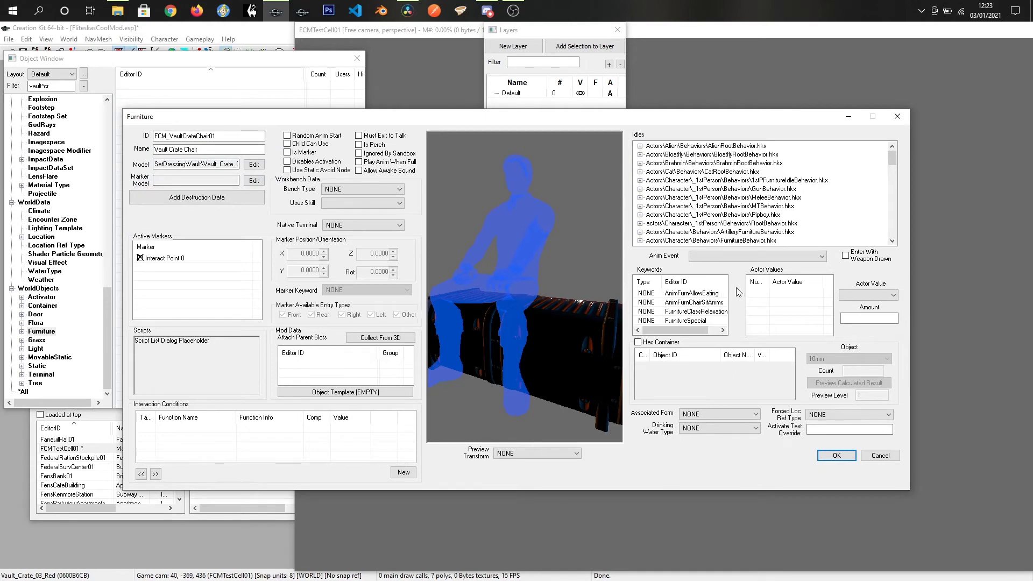
mouse_move(686, 327)
mouse_down()
mouse_move(698, 328)
mouse_move(685, 326)
mouse_up()
drag(684, 329, 693, 327)
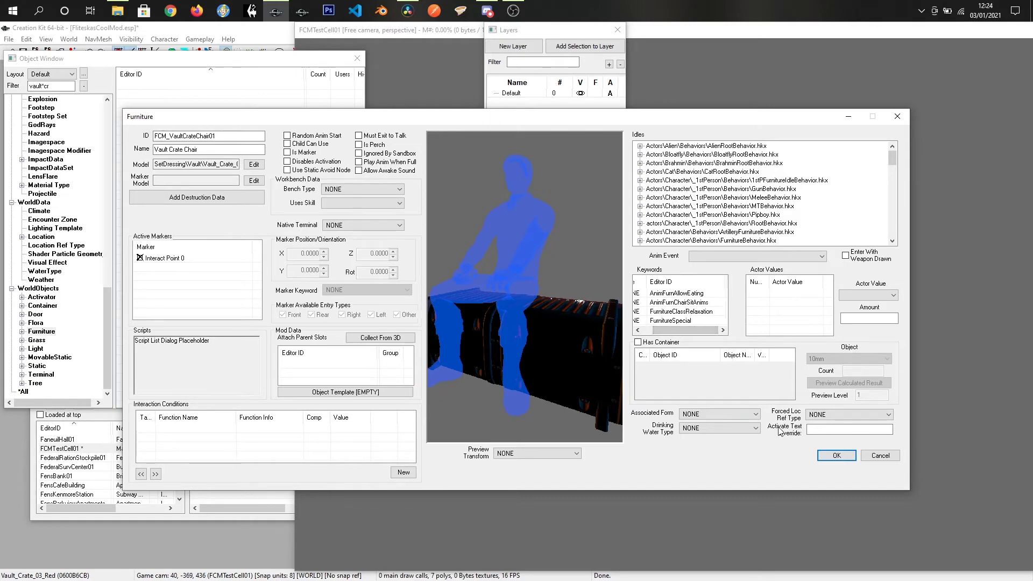
click(837, 456)
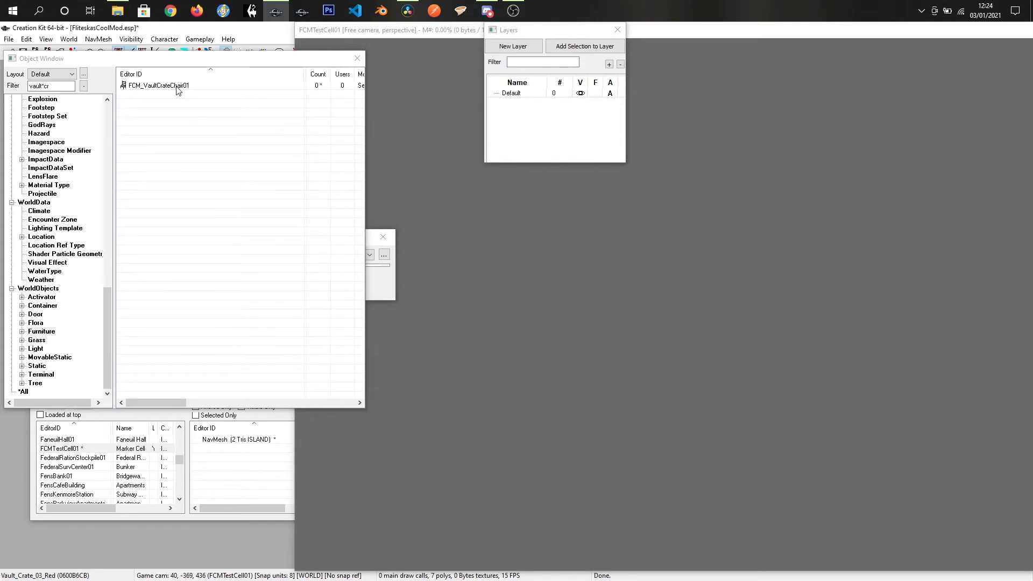
Filter the constructible objects by fcm, duplicate FCM_co_BoardTable01 and select the copy
drag(108, 322, 107, 131)
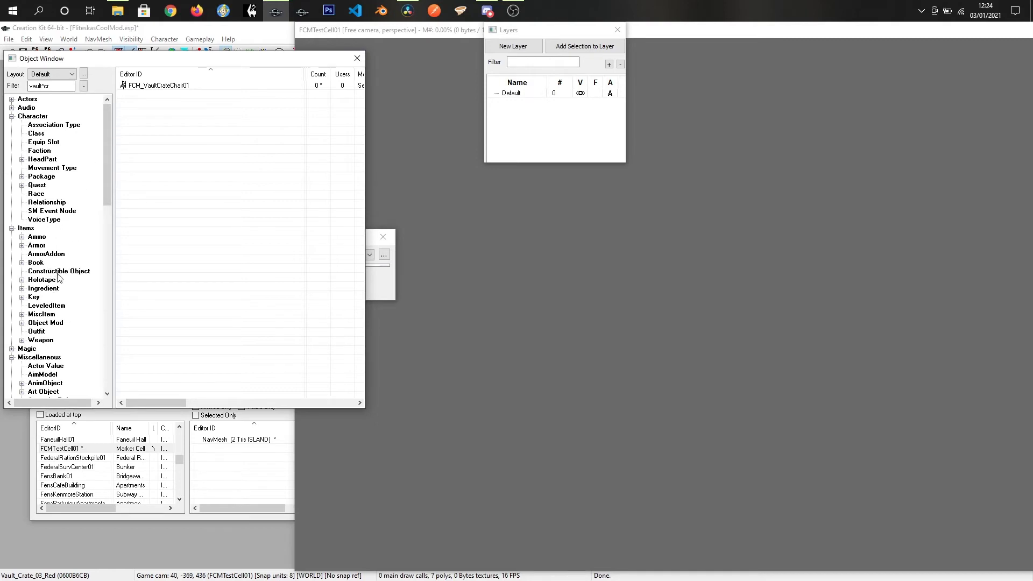
double_click(42, 85)
text(fcm)
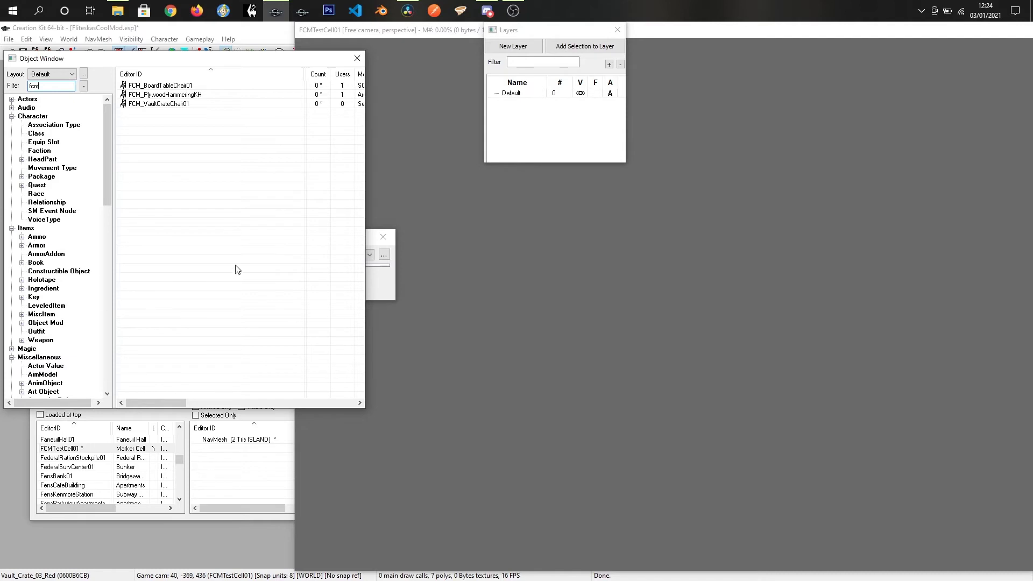
click(59, 271)
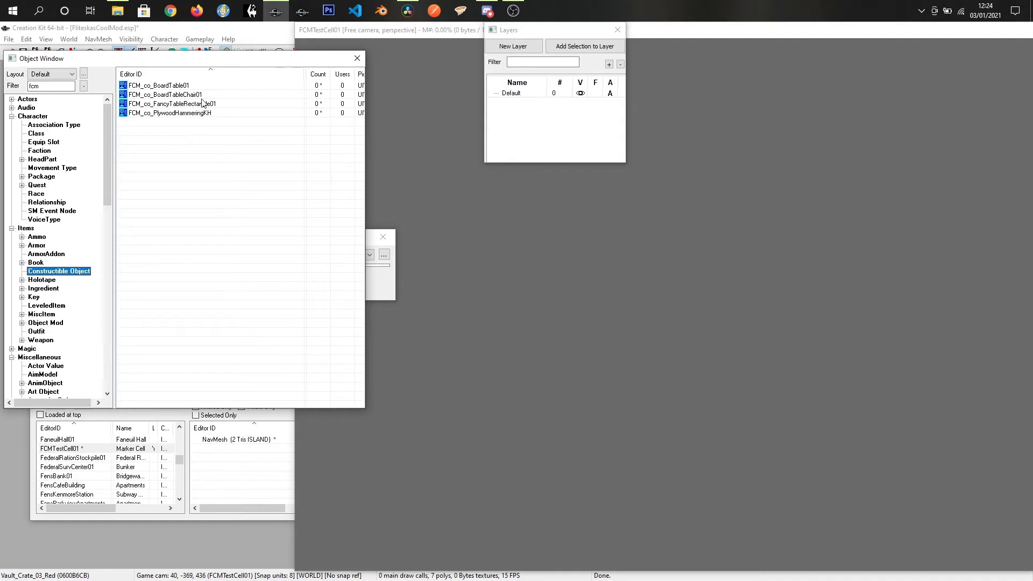
right_click(174, 86)
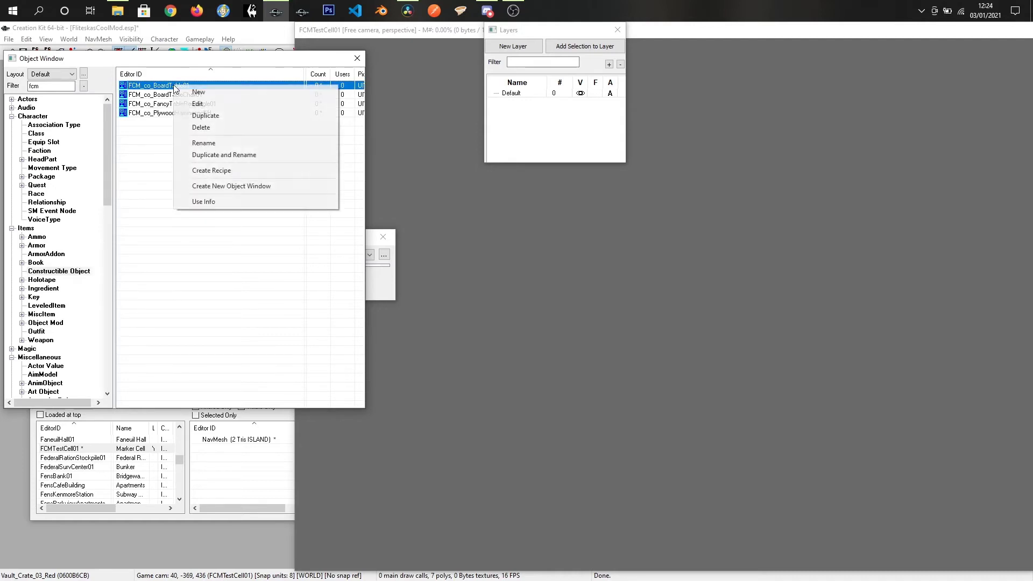
click(205, 115)
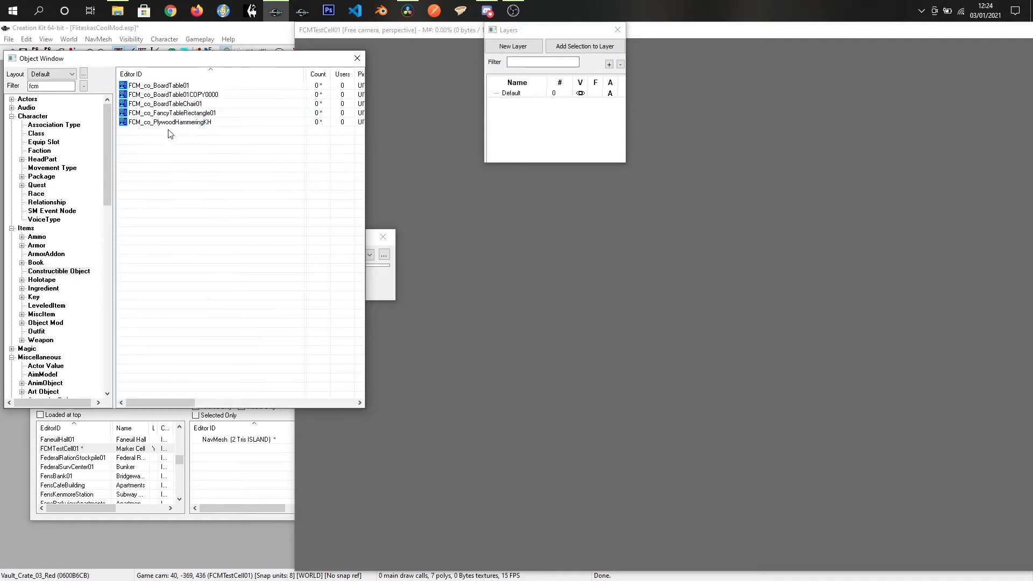
click(166, 96)
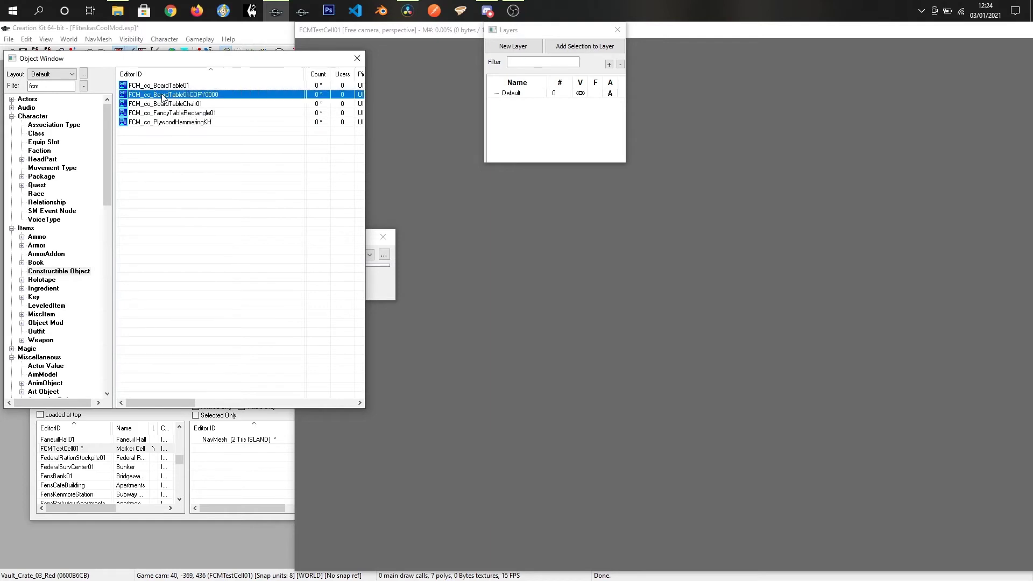
Rename the duplicated constructible object to FCM_co_VaultCrateChair01 without creating a new object
drag(154, 95, 241, 99)
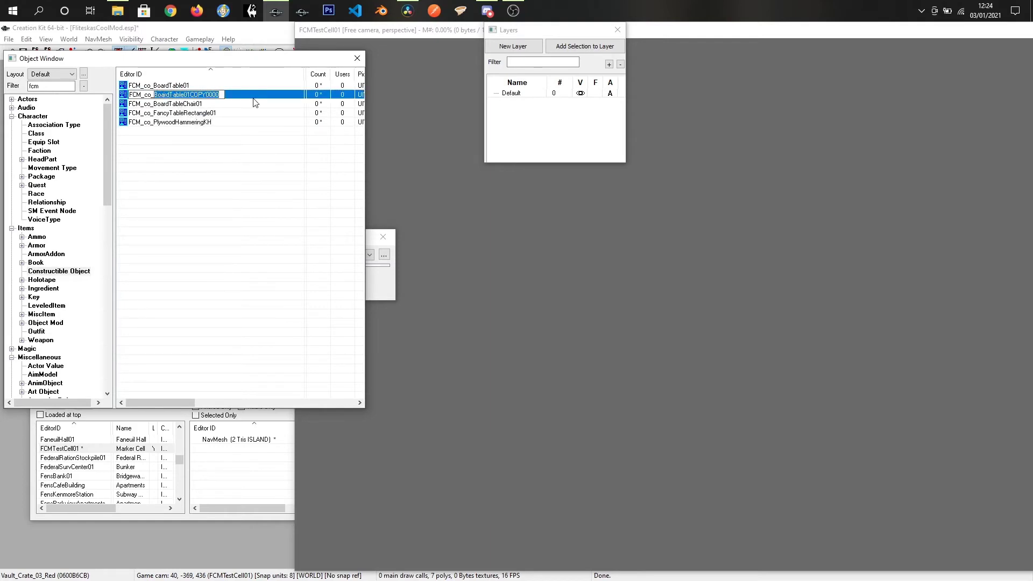
text(VaultCrat)
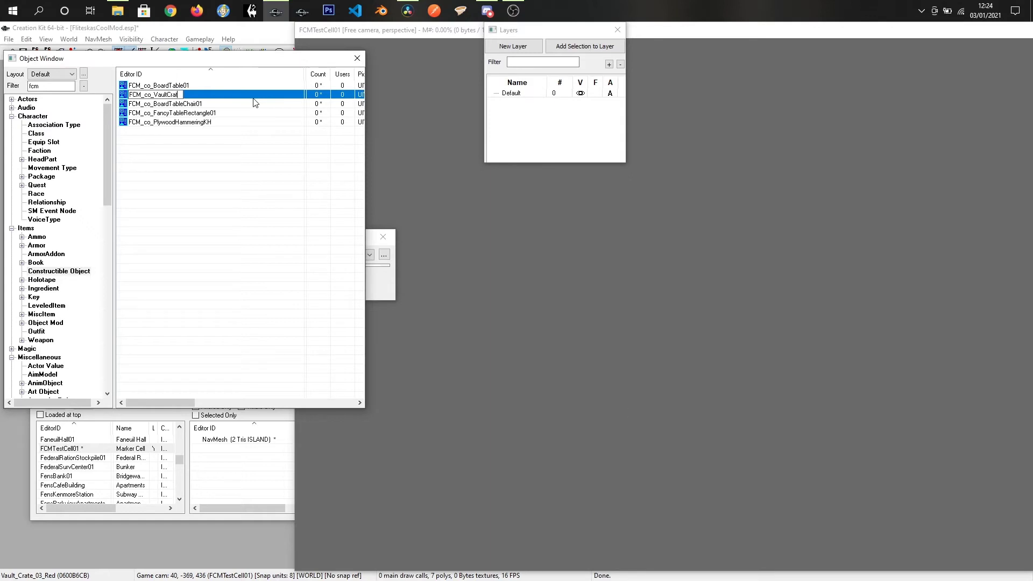
text(eChair01)
key(Return)
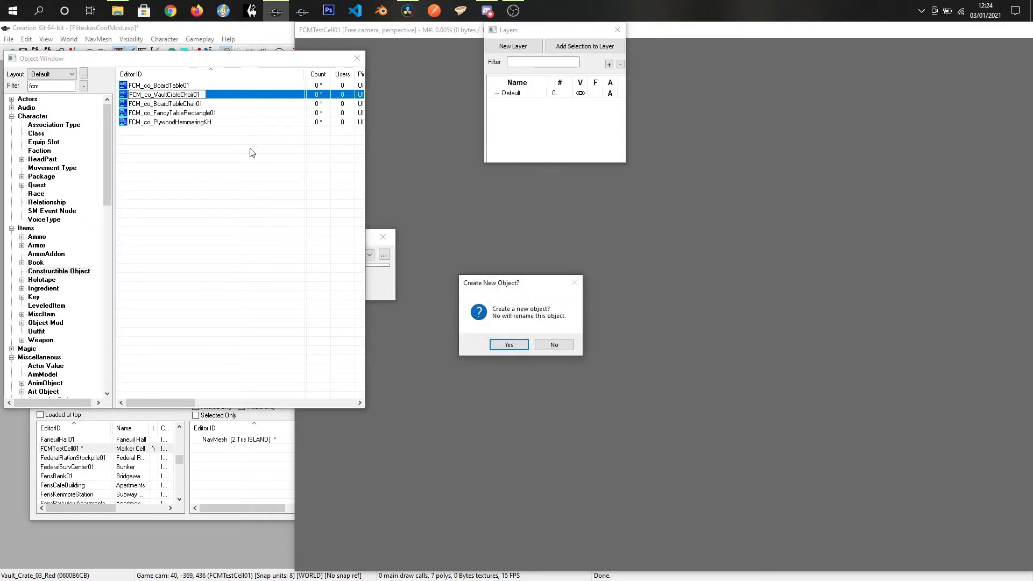
click(554, 345)
click(554, 347)
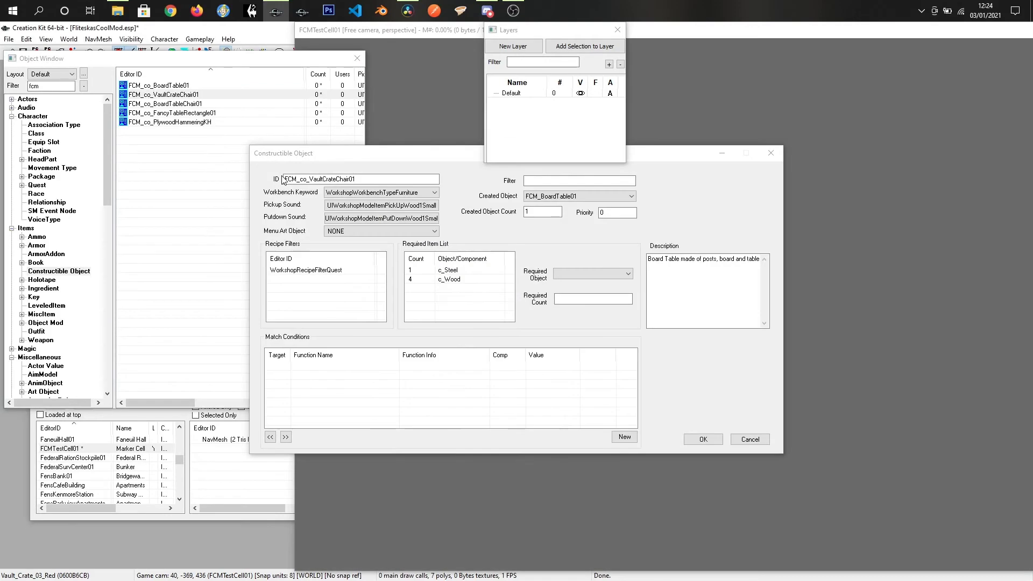
Remove c_Wood from the recipe's required items and set the c_Steel count to 3
click(396, 156)
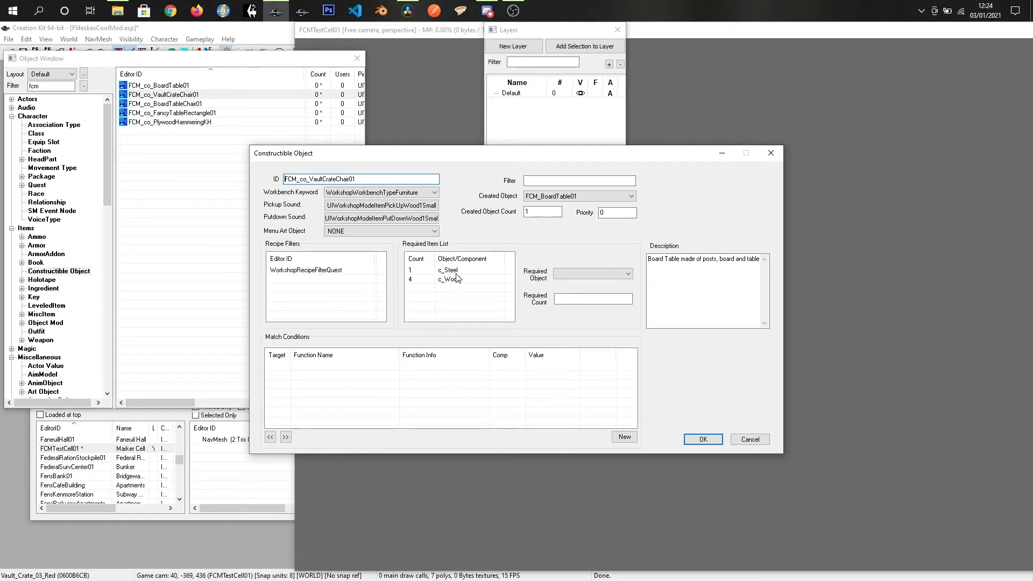
click(451, 283)
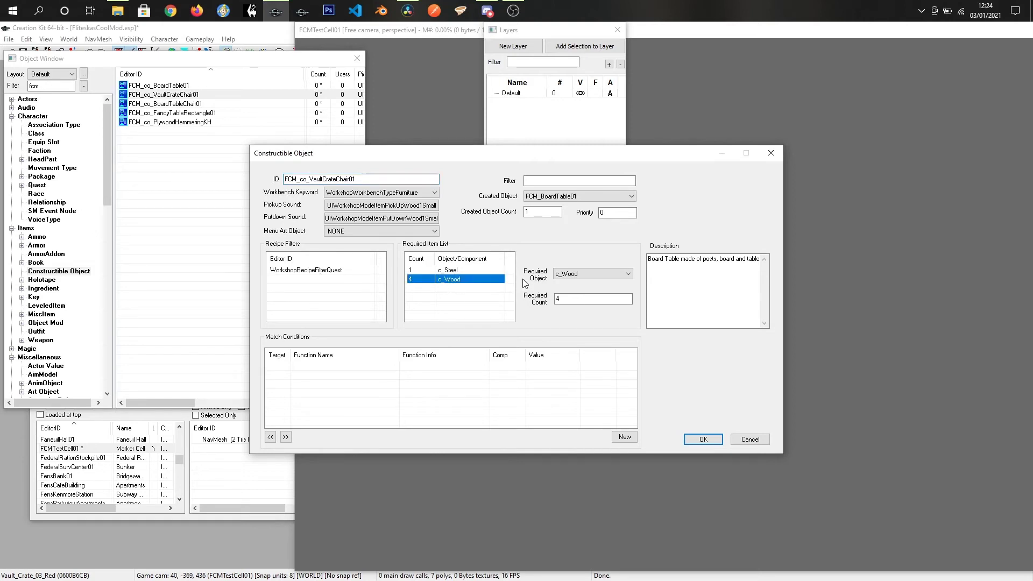
right_click(433, 280)
click(460, 298)
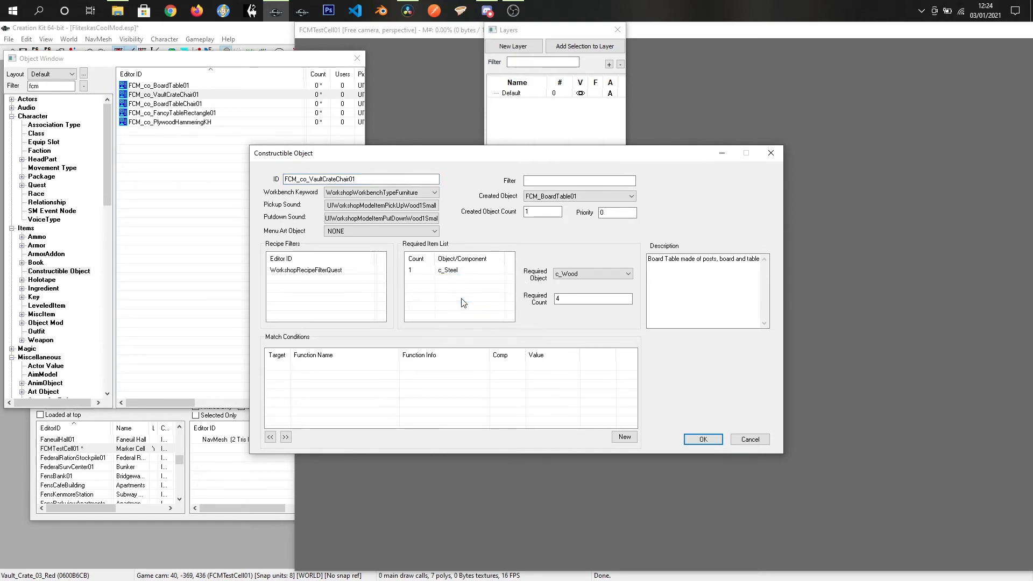
click(440, 272)
double_click(558, 298)
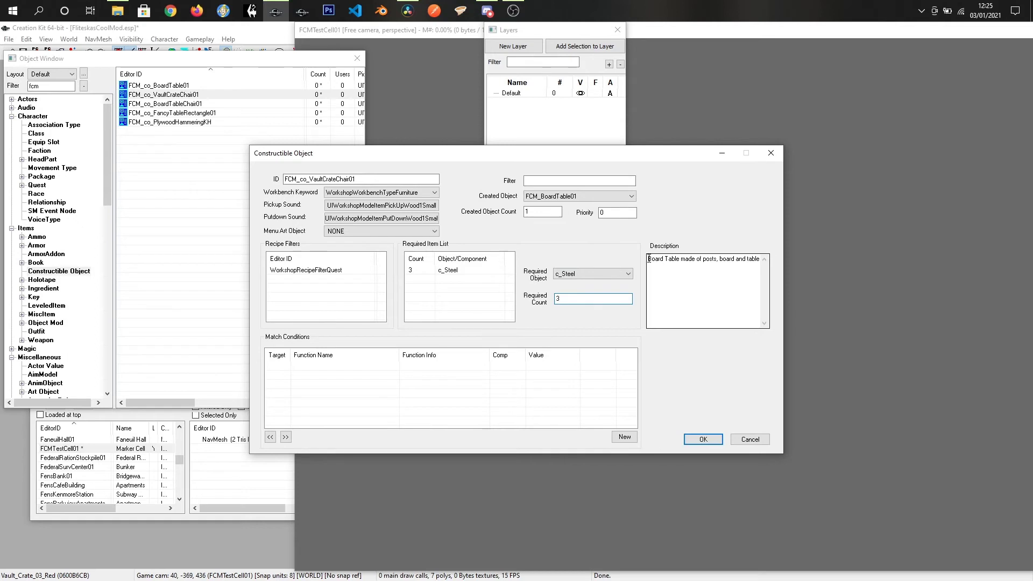
Replace the recipe description with "Approved Vault Tec chair" and ignore all spelling suggestions for Tec
drag(649, 259, 818, 283)
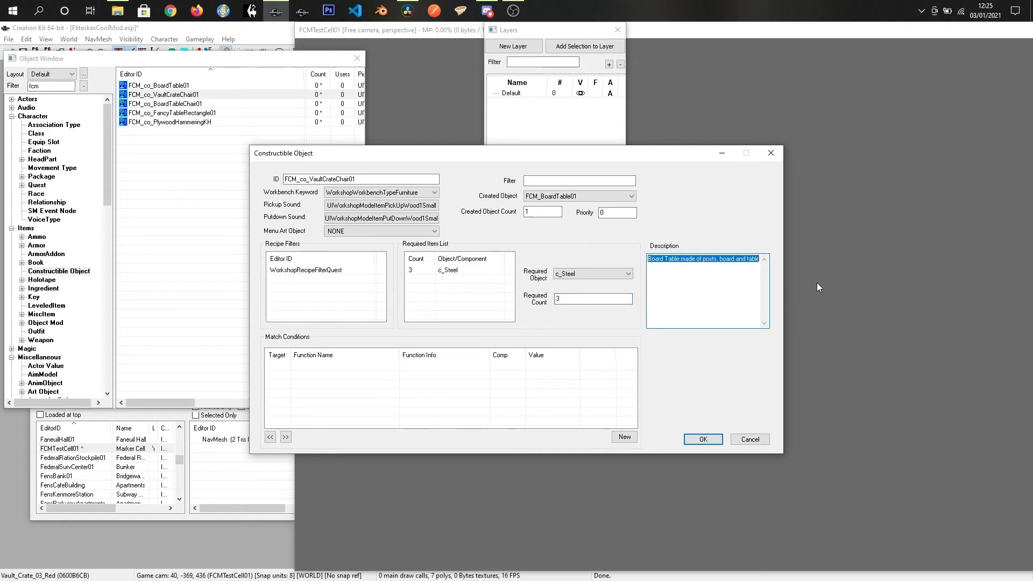
text(App)
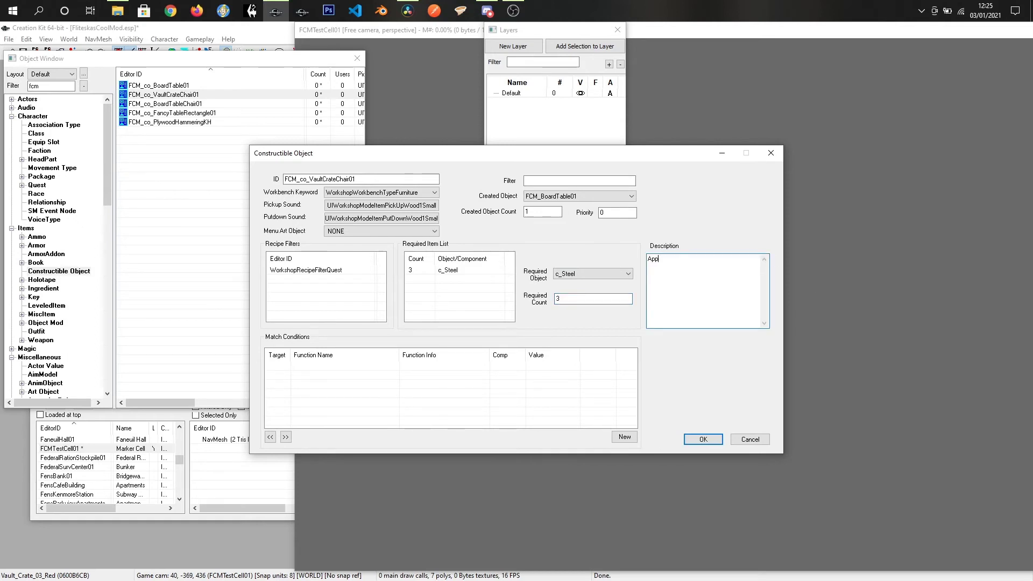
text(roved Vault Tec chair)
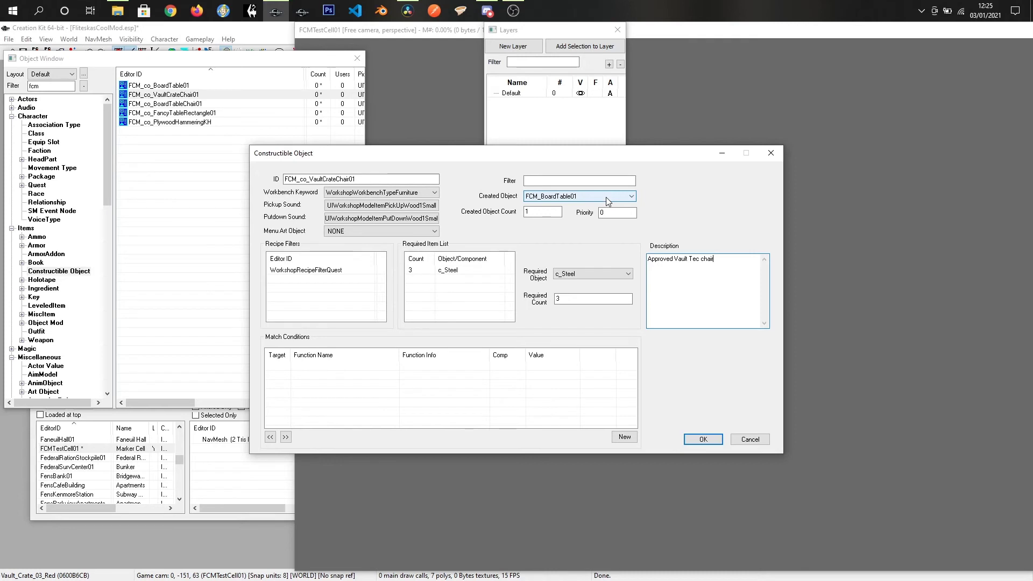
key(Return)
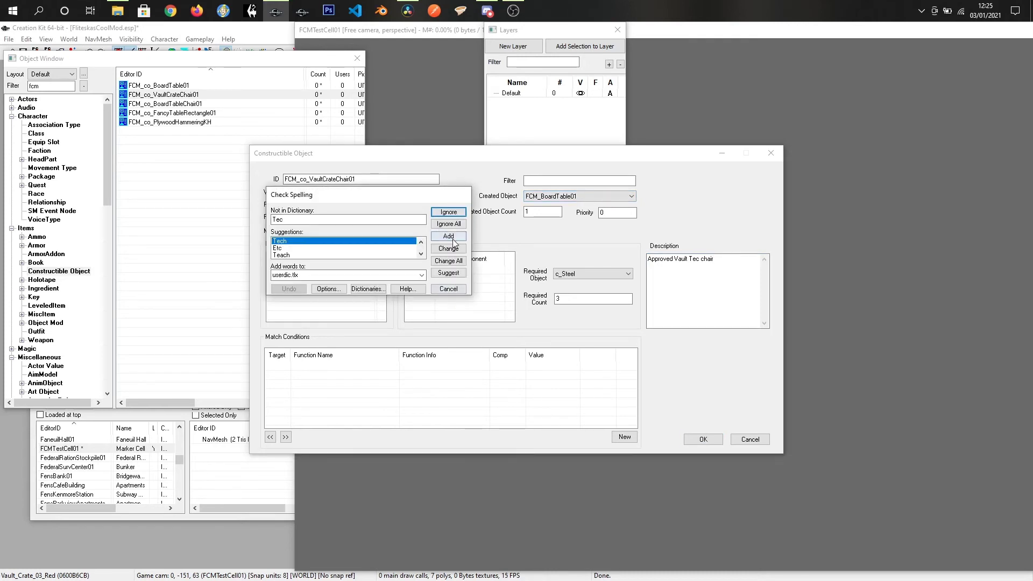
click(453, 224)
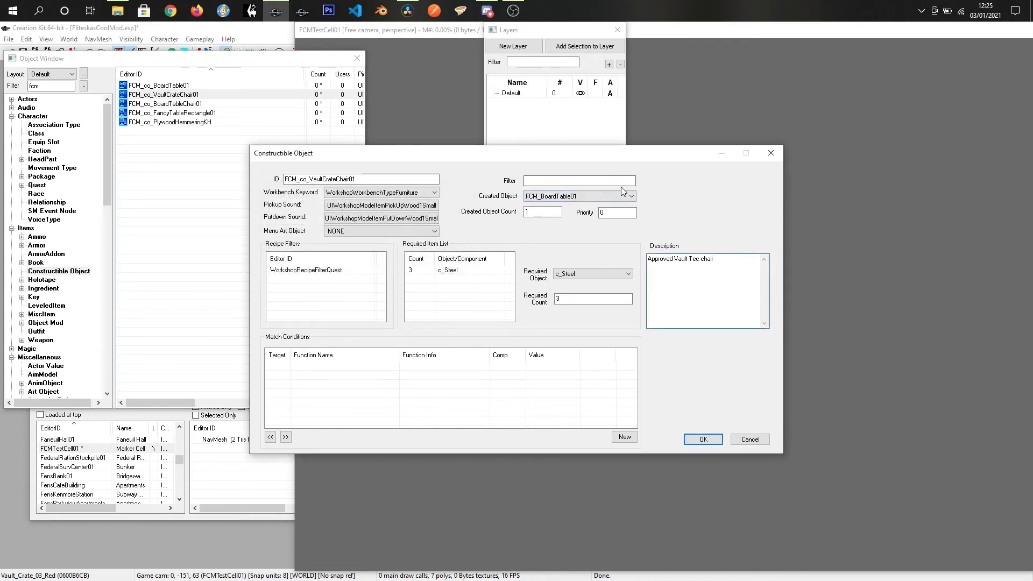
Set the recipe's created object to FCM_VaultCrateChair01, accept the changes and save the plugin
click(560, 199)
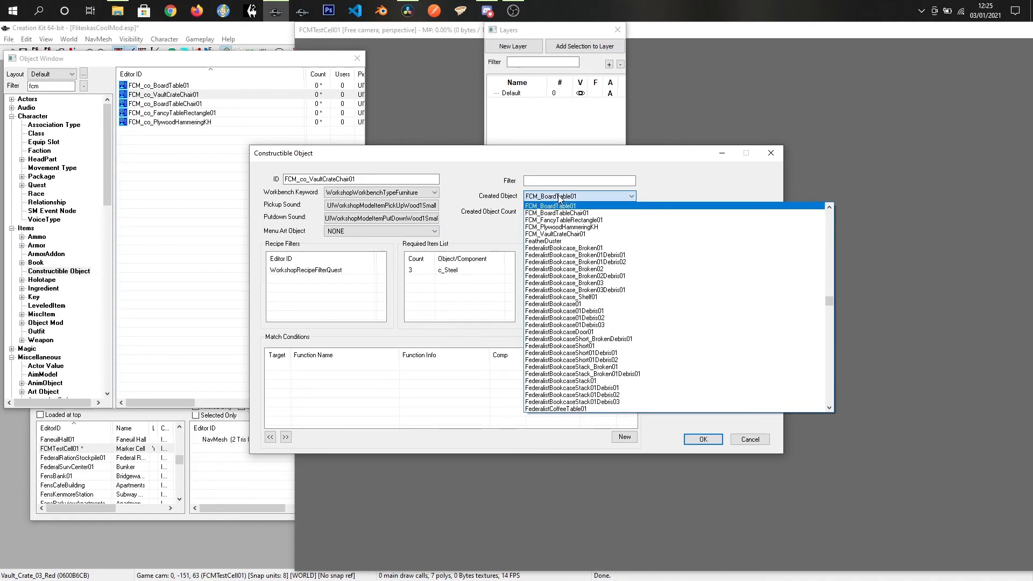
click(578, 235)
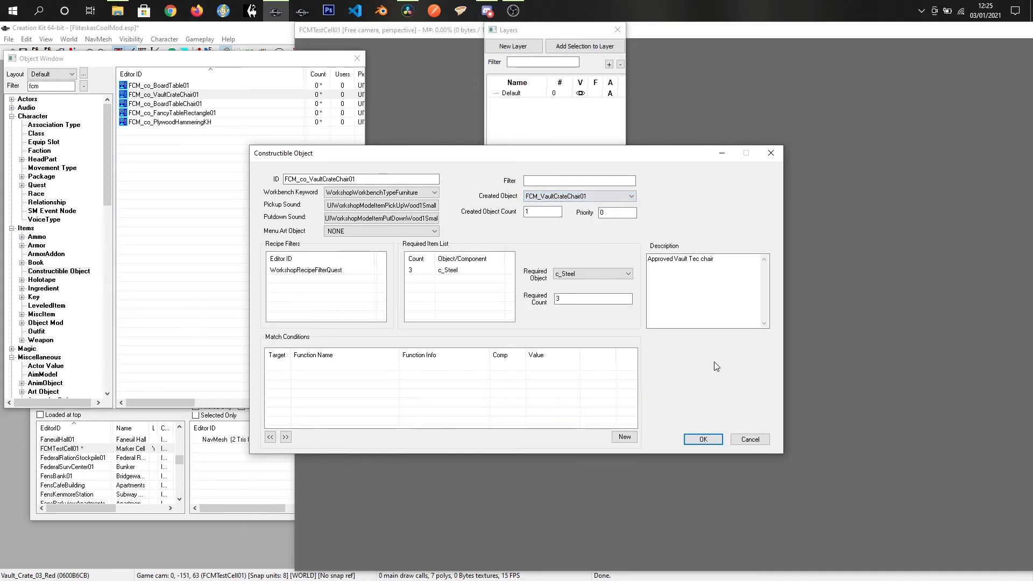
click(700, 440)
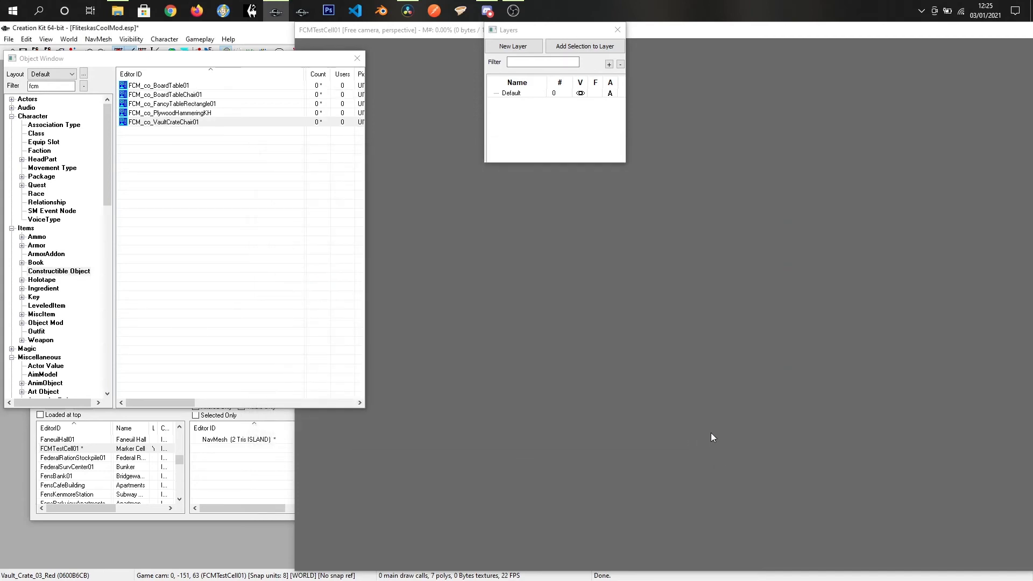
click(9, 40)
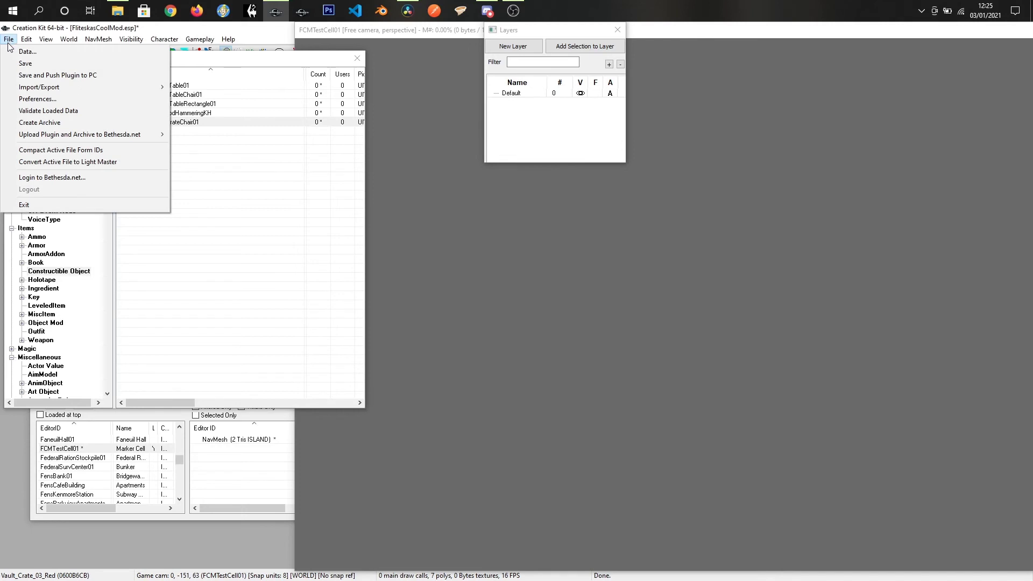
click(26, 65)
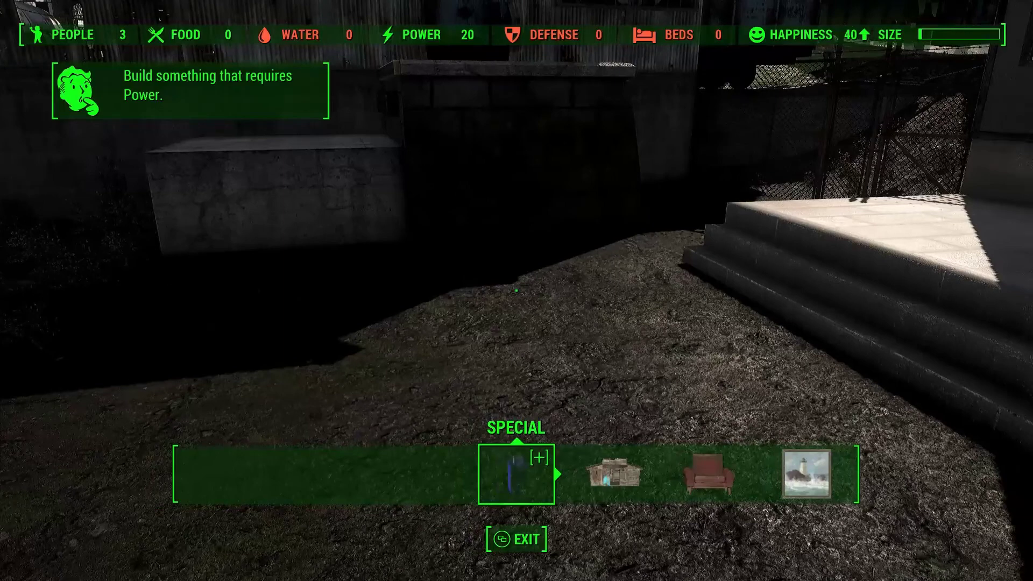
Switch to Fallout 4, build the Vault Crate Chair from the workshop's Special category on the concrete porch, and leave workshop mode
key(Return)
key(Right)
key(Right)
key(Right)
key(Right)
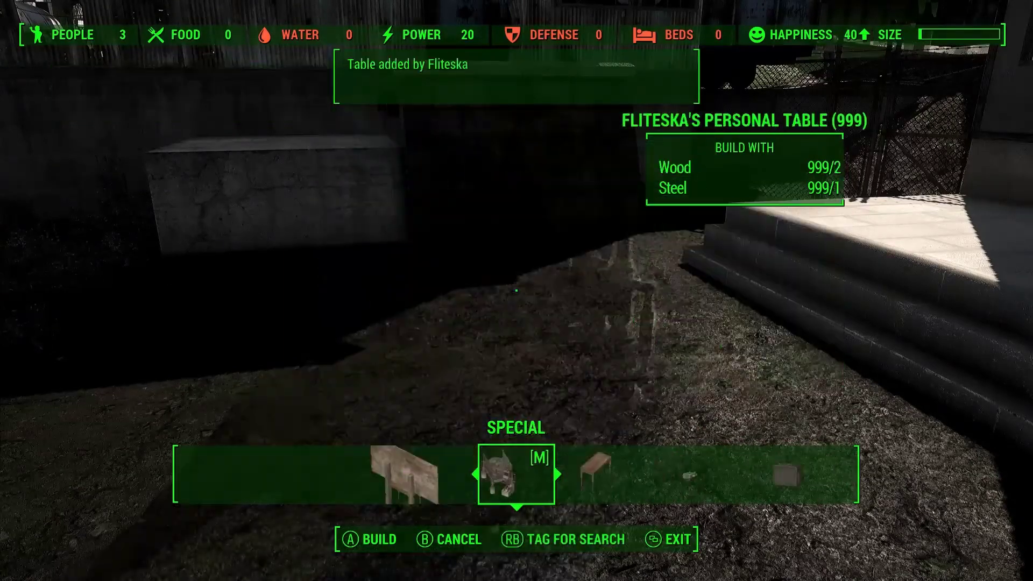
key(Right)
key(Right)
key(Right)
key(Right)
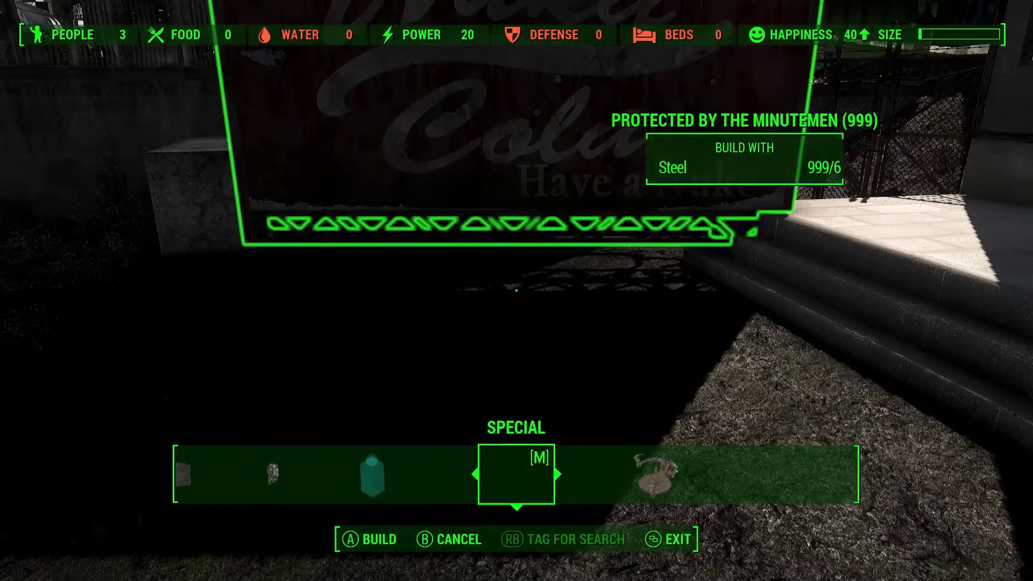
key(Right)
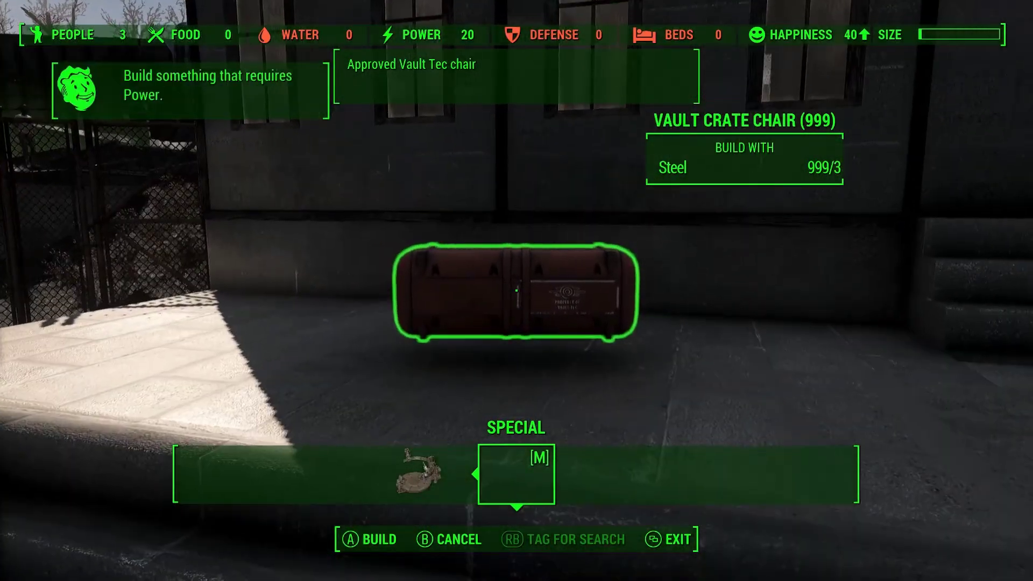
key(e)
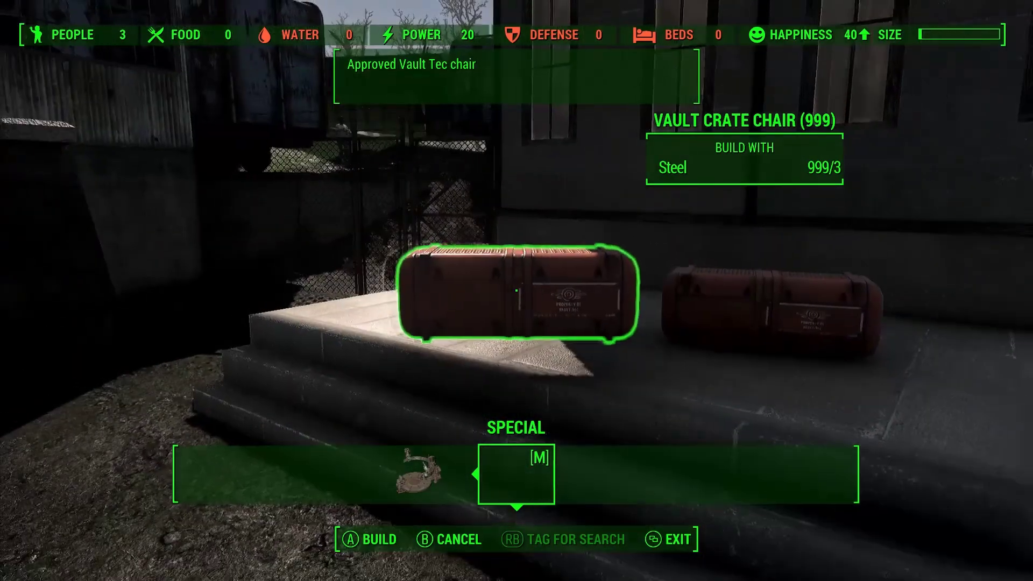
key(Tab)
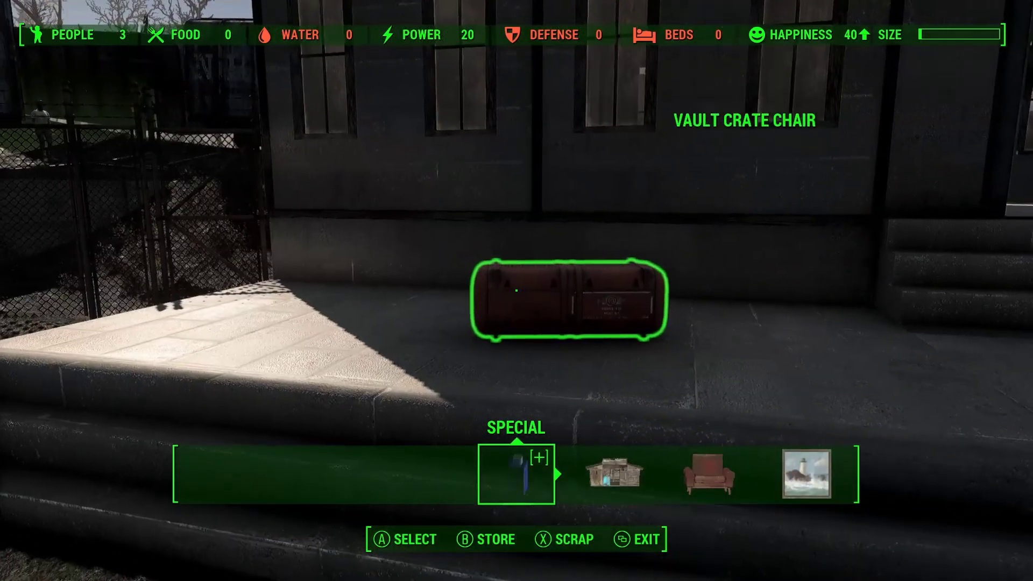
key(Tab)
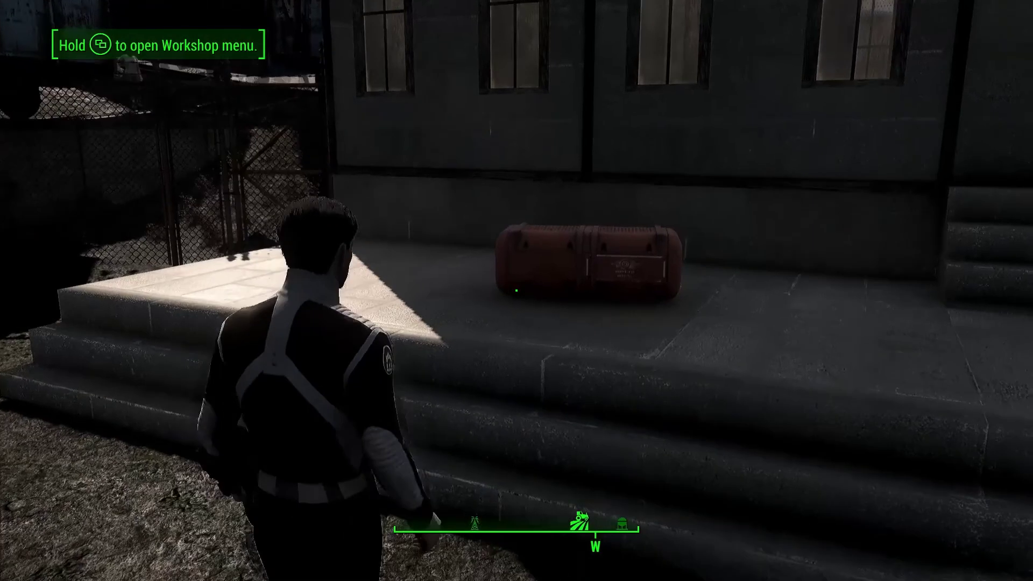
Walk the character over to the placed Vault Crate Chair and enable the free camera with the console command tfc 1
key(w)
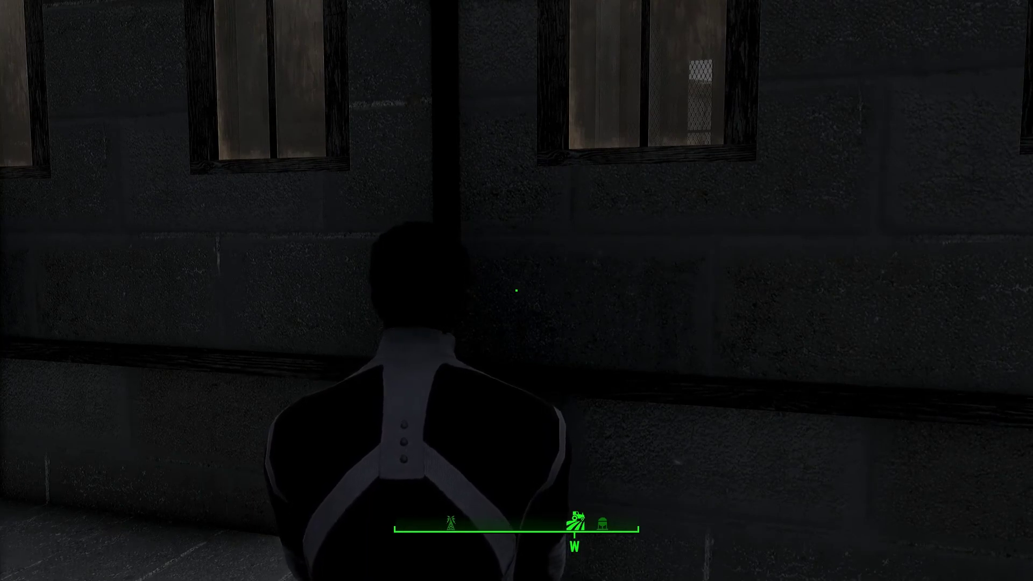
key(grave)
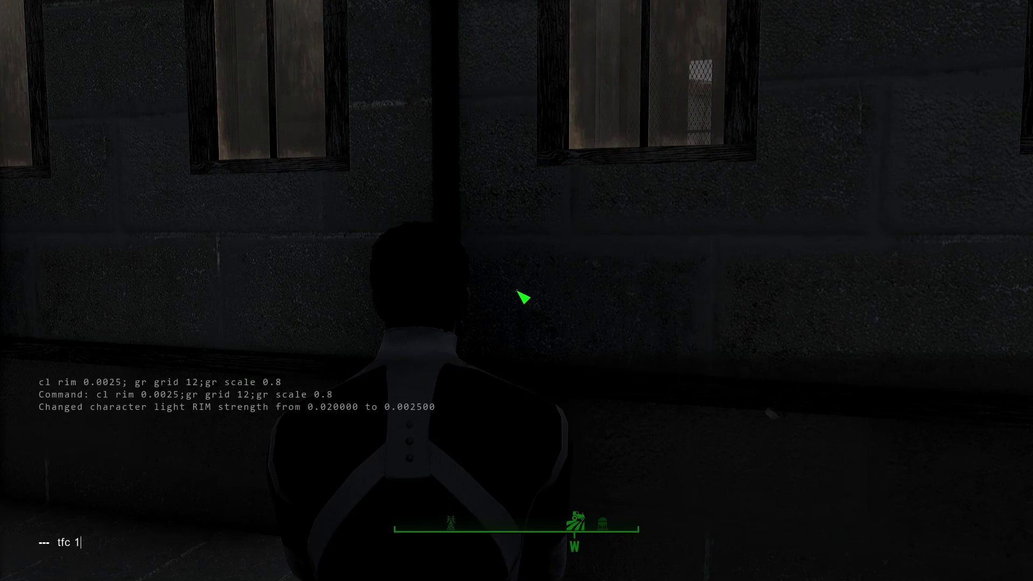
key(grave)
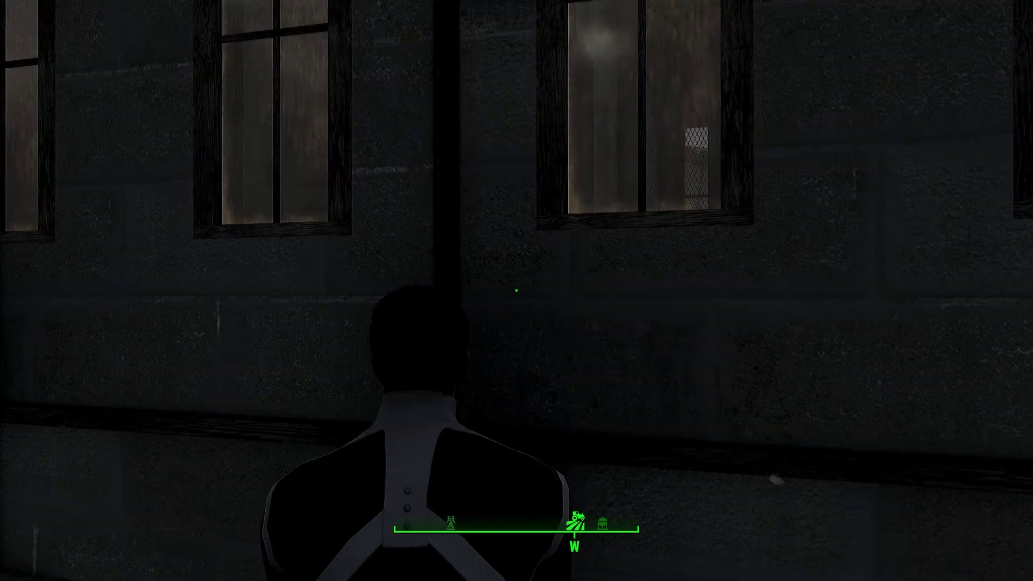